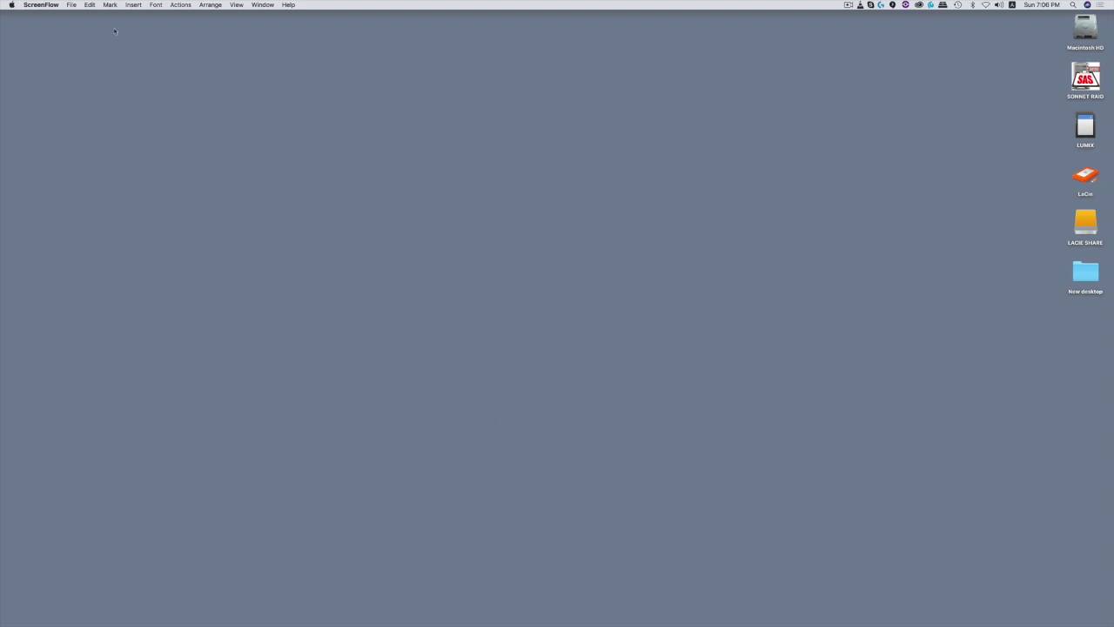
Look for DaVinci Resolve in Finder's Applications folder and the Launchpad app grid.
{"action": "left_click", "coordinate": [203, 15]}
{"action": "left_click", "coordinate": [113, 4]}
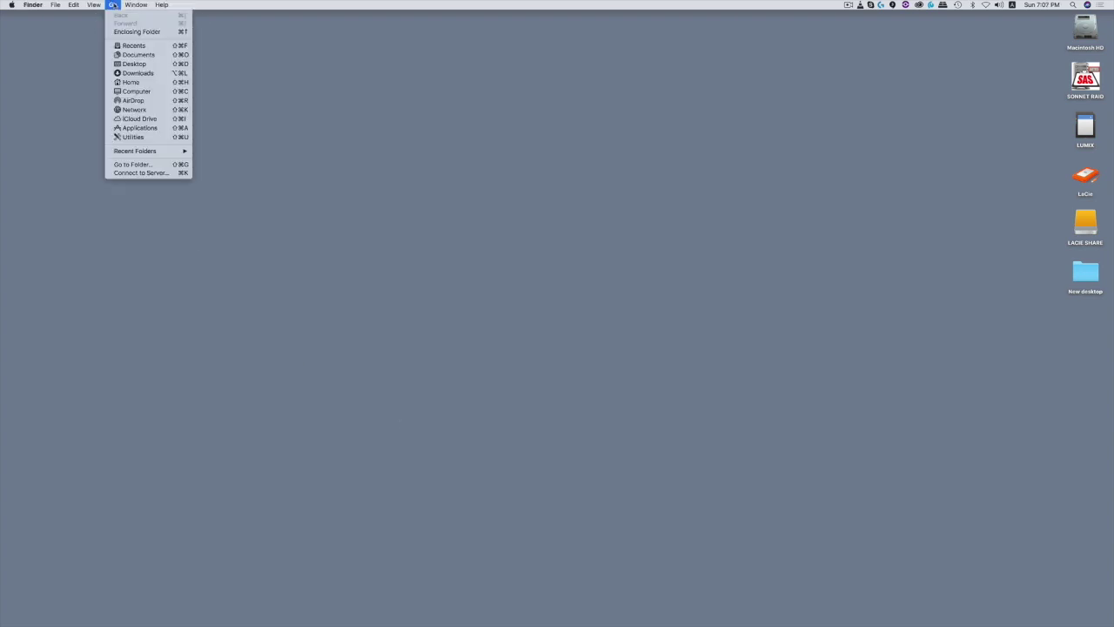
{"action": "left_click", "coordinate": [159, 128]}
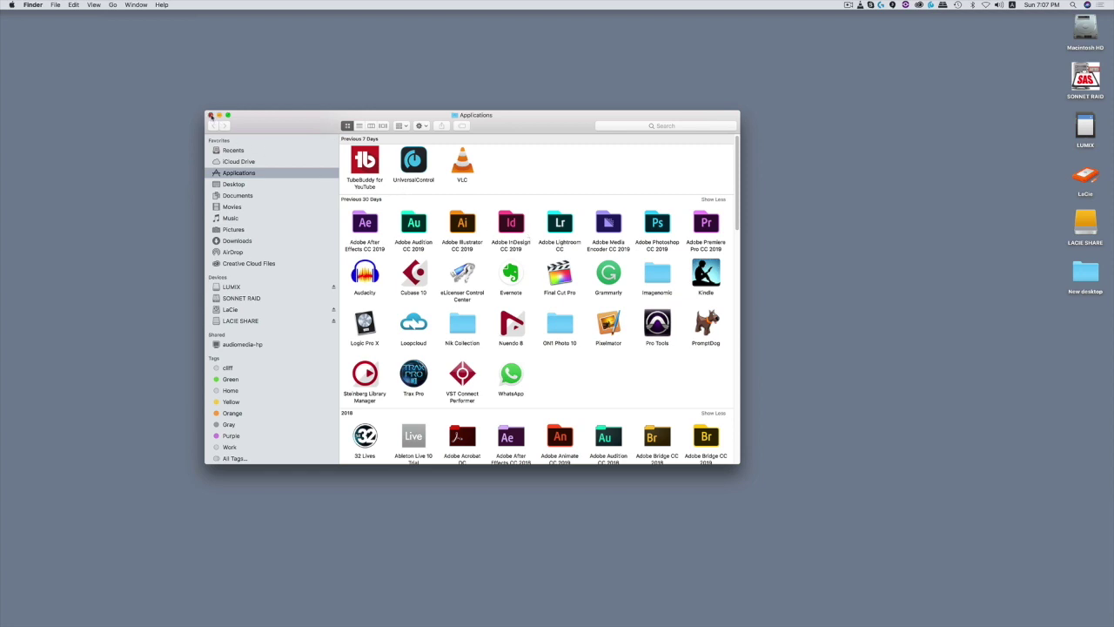
{"action": "left_click", "coordinate": [211, 116]}
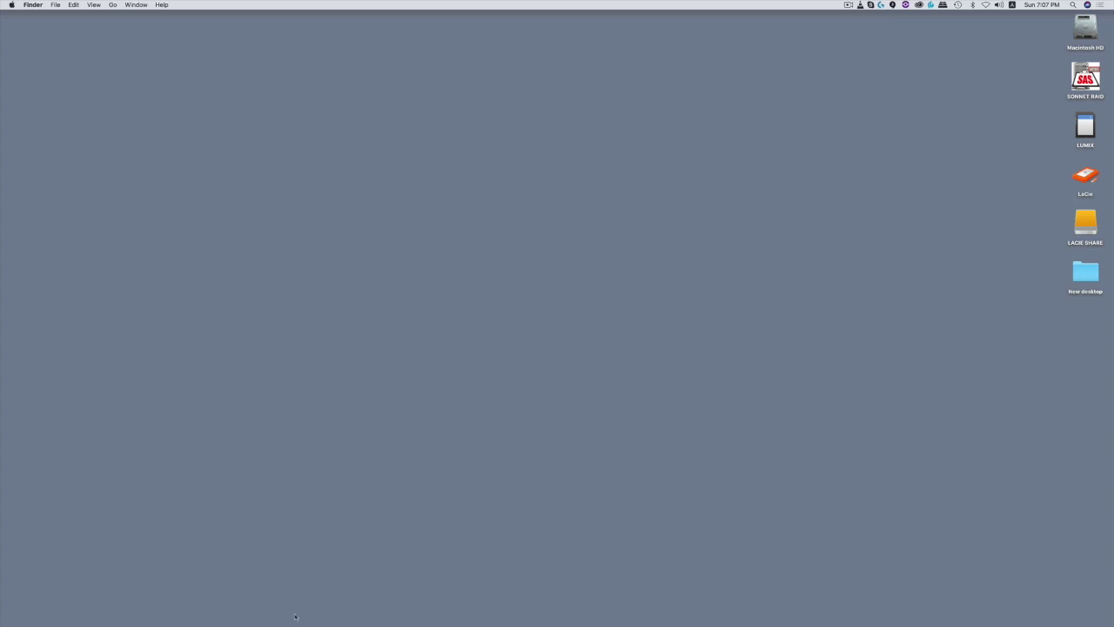
{"action": "mouse_move", "coordinate": [287, 620]}
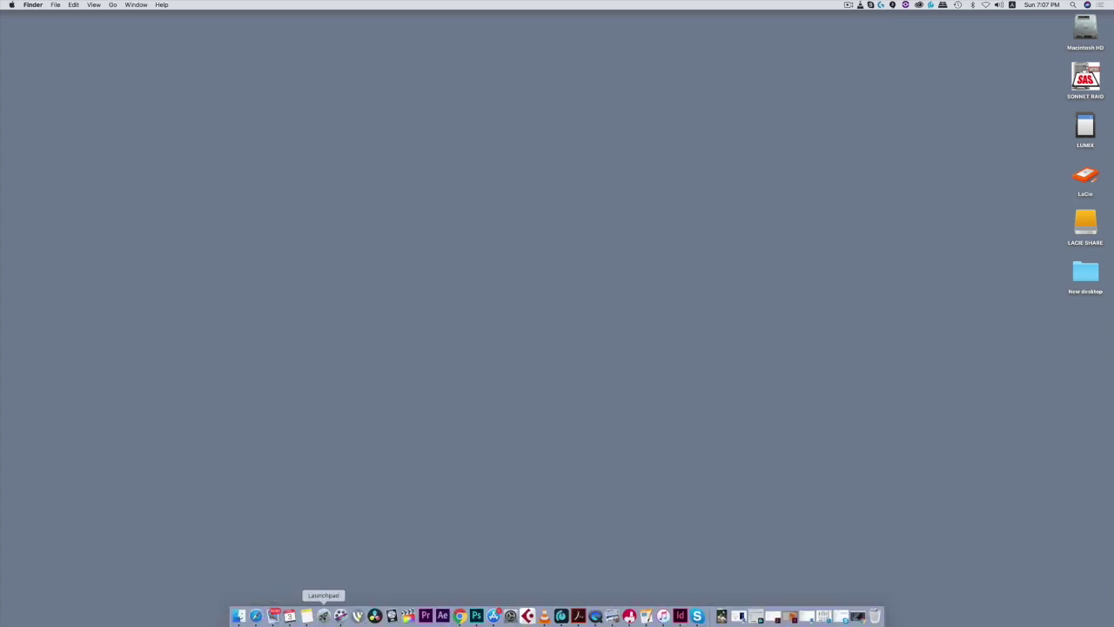
{"action": "left_click", "coordinate": [322, 617]}
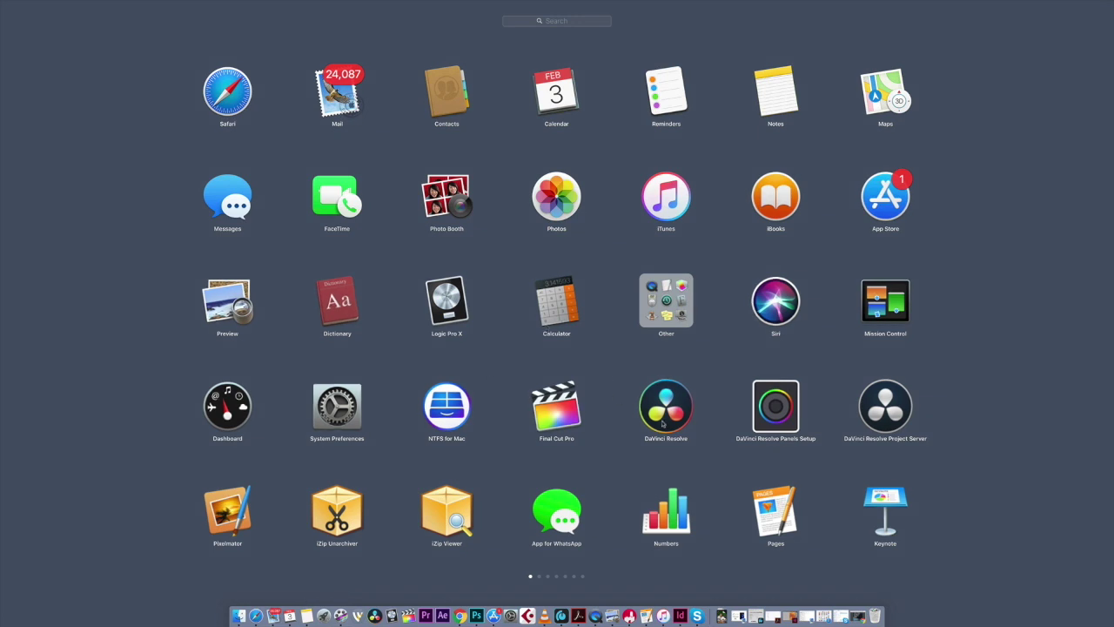
{"action": "left_click", "coordinate": [966, 396]}
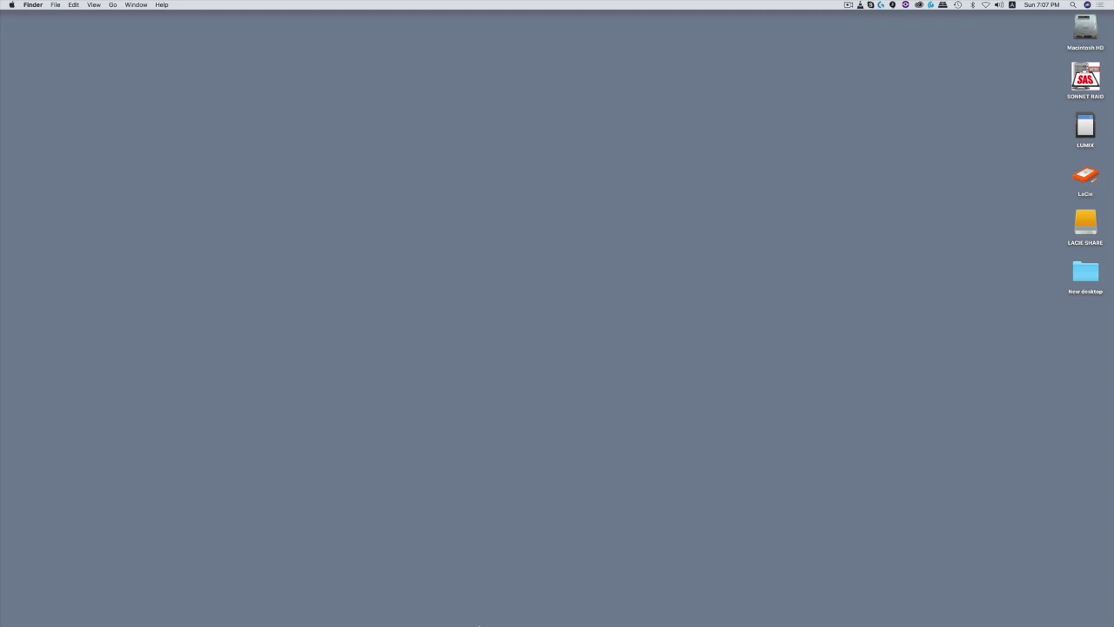
Launch DaVinci Resolve from the Dock and open the Matha Parashakthi project.
{"action": "mouse_move", "coordinate": [474, 620]}
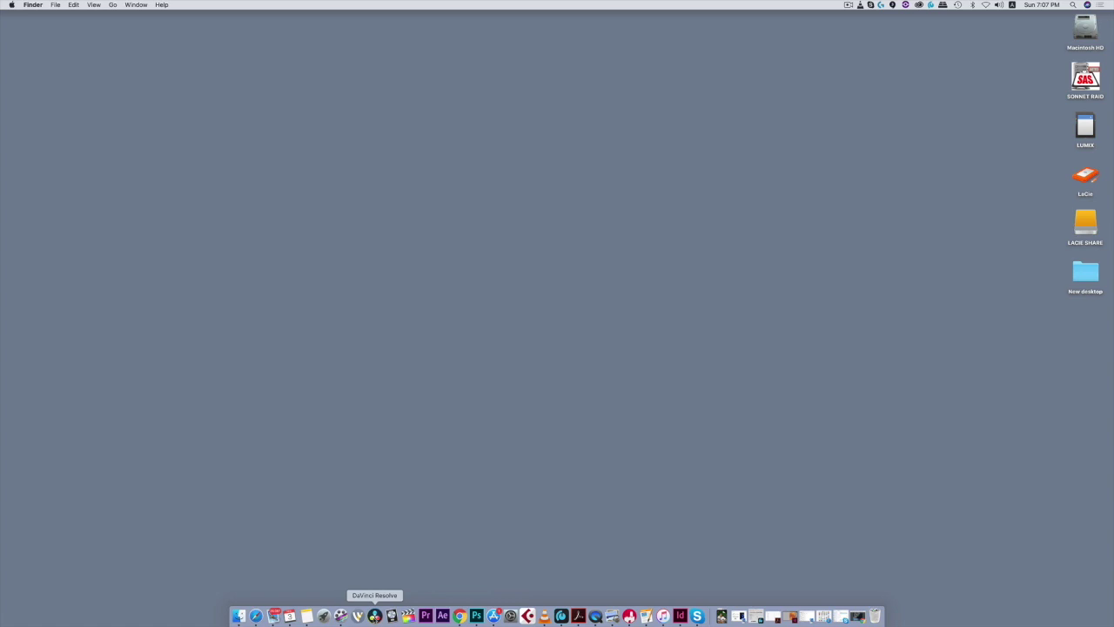
{"action": "left_click", "coordinate": [375, 616]}
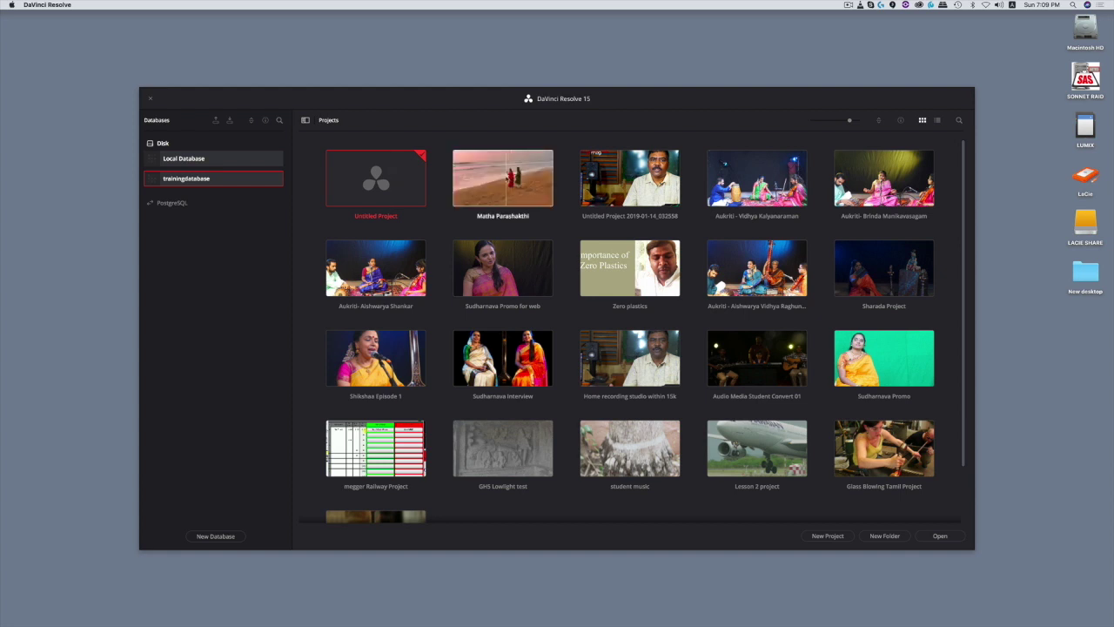
{"action": "left_click", "coordinate": [505, 179]}
{"action": "double_click", "coordinate": [503, 178]}
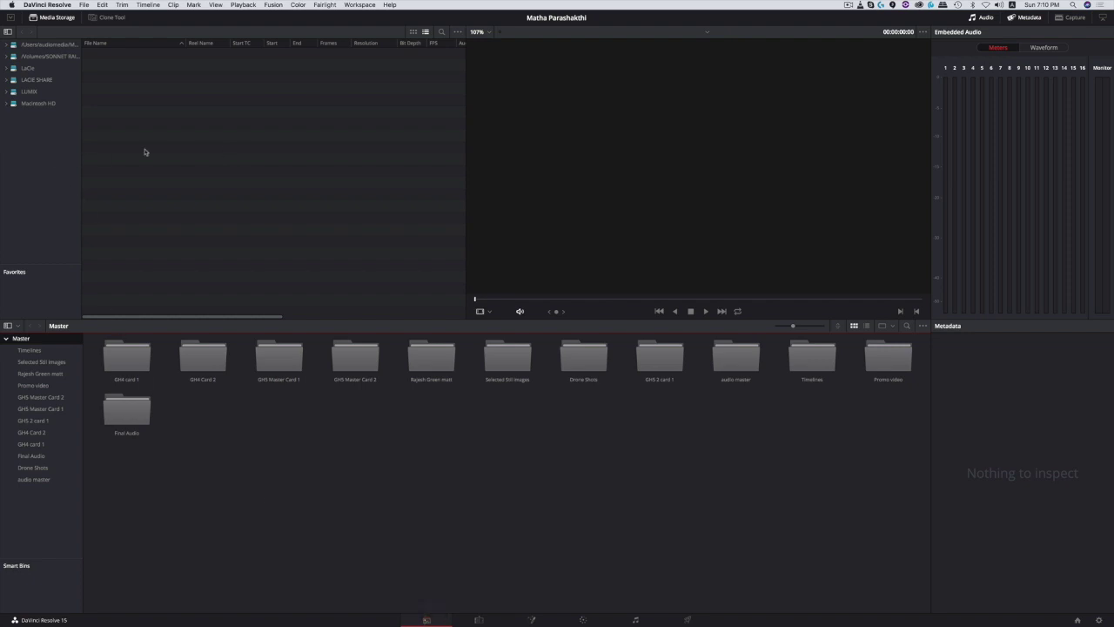
Widen the storage list, preview stills _AMI0280, _AMI0282 and _AMI0293, then open the Rajesh Green matt bin.
{"action": "left_click_drag", "start_coordinate": [81, 153], "coordinate": [162, 153]}
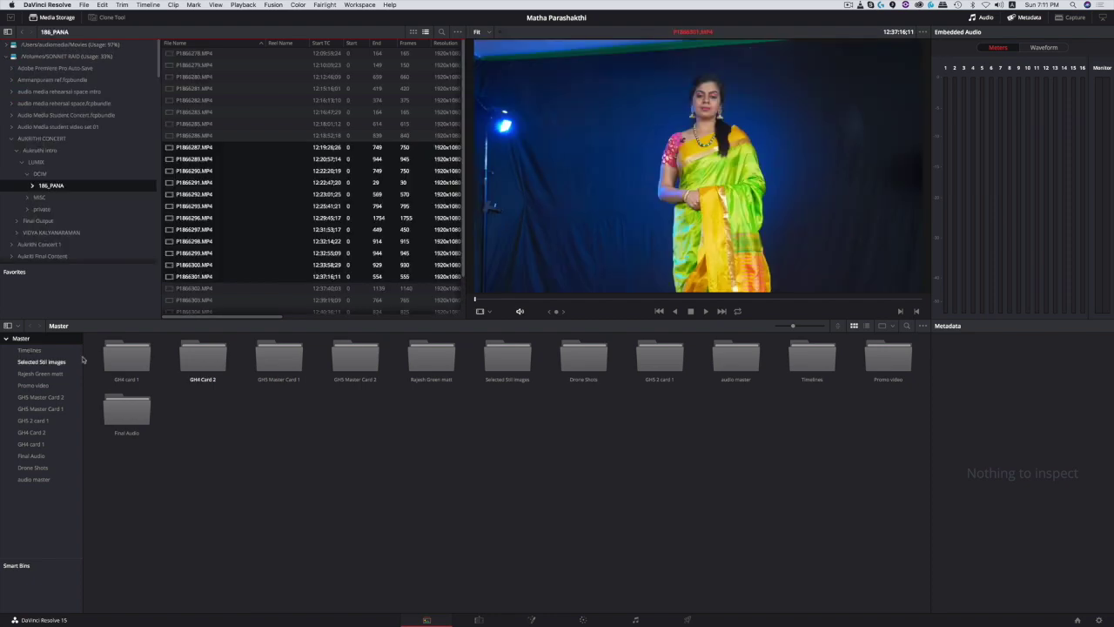
{"action": "left_click", "coordinate": [49, 364]}
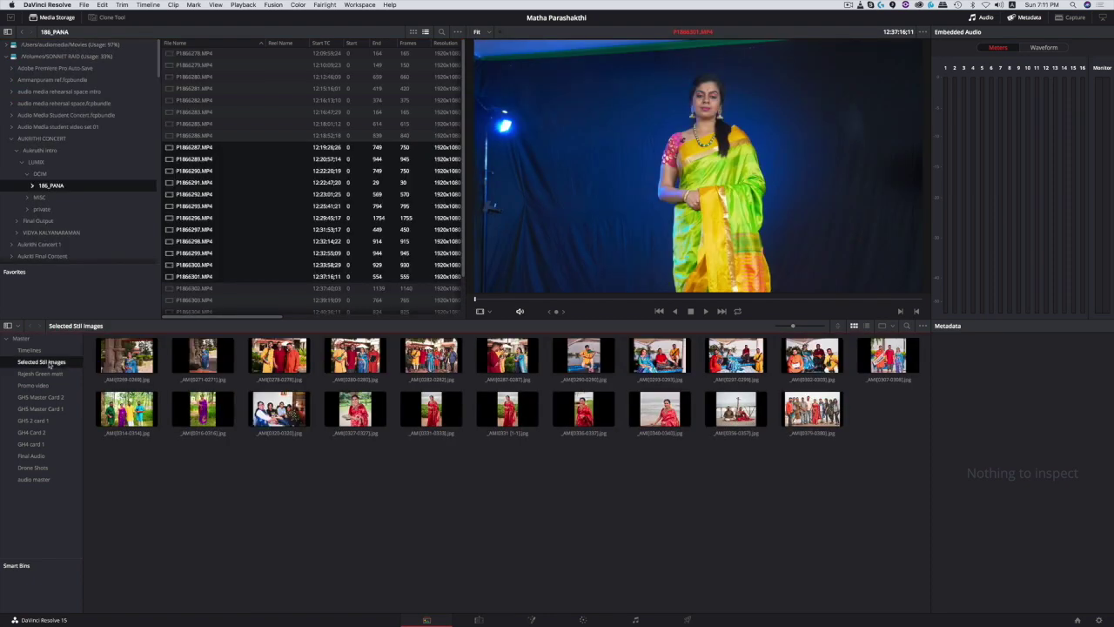
{"action": "left_click", "coordinate": [381, 368]}
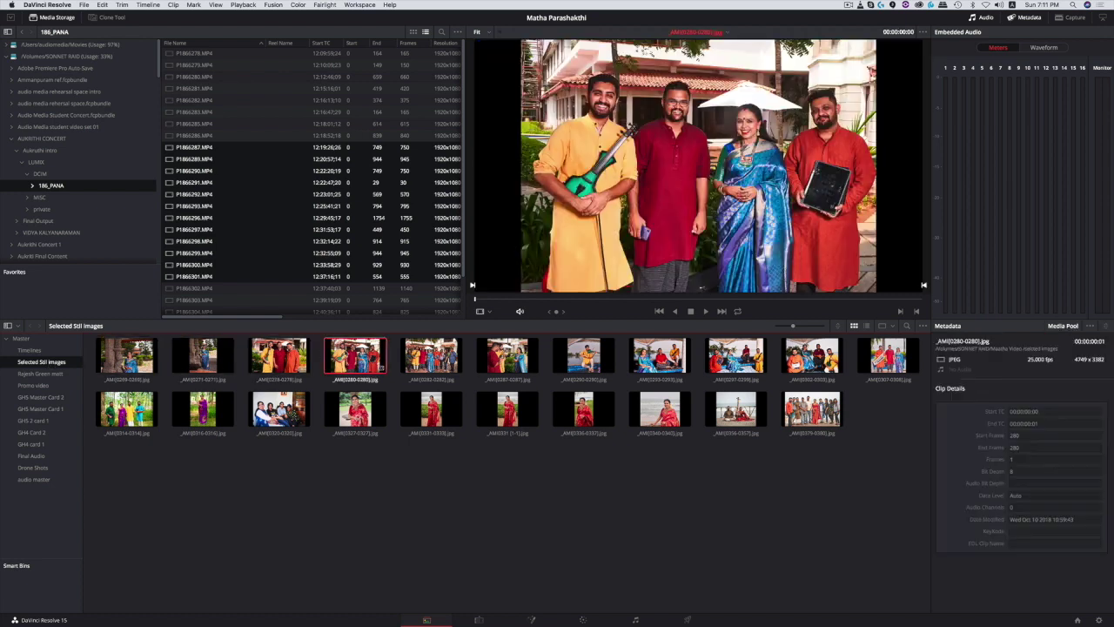
{"action": "left_click", "coordinate": [420, 359]}
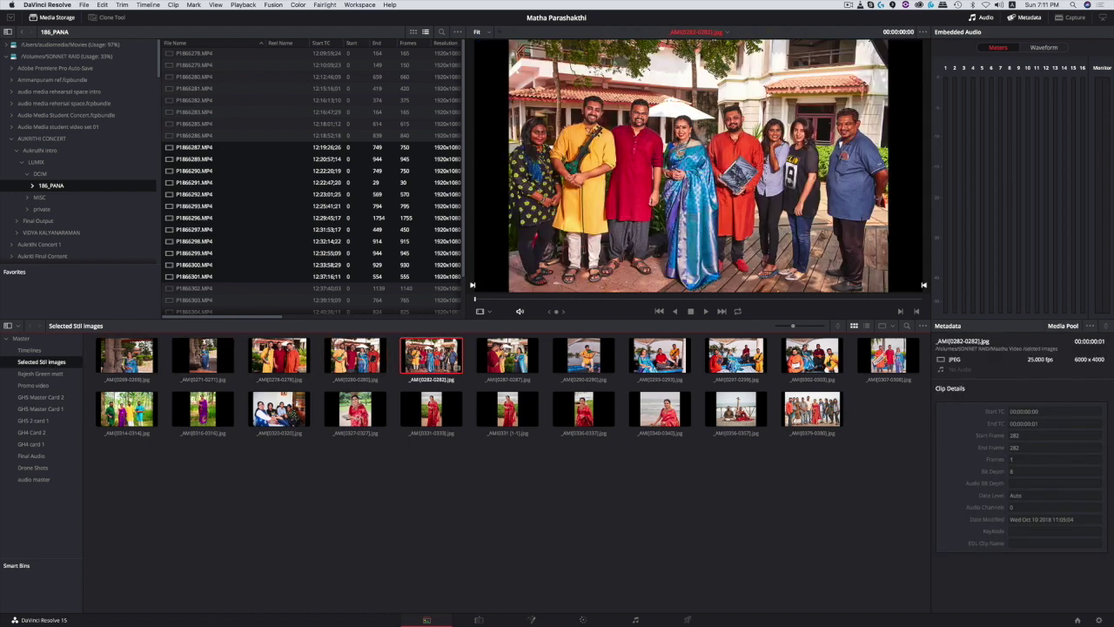
{"action": "left_click", "coordinate": [644, 357]}
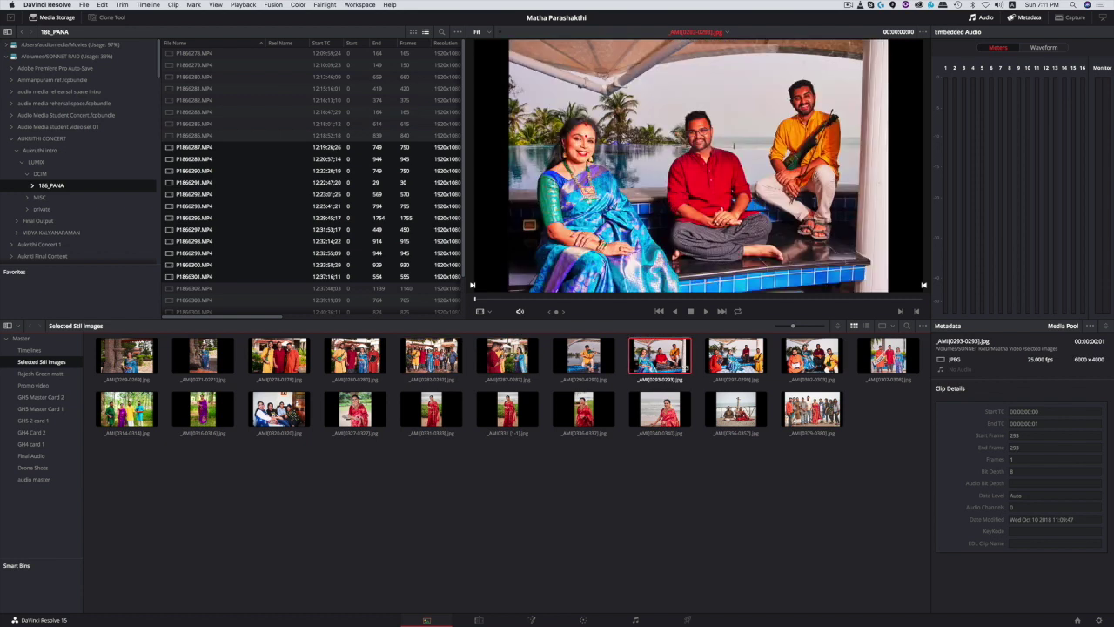
{"action": "left_click", "coordinate": [40, 374]}
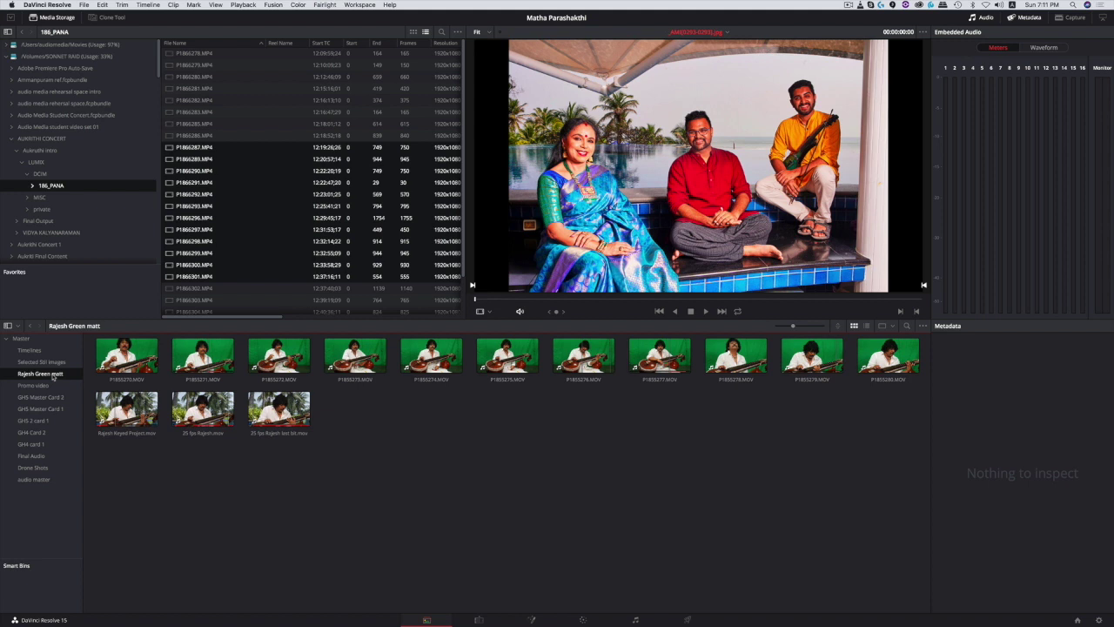
Preview clips P1855273.MOV, P1855275.MOV and P1855276.MOV in the viewer.
{"action": "left_click", "coordinate": [333, 367]}
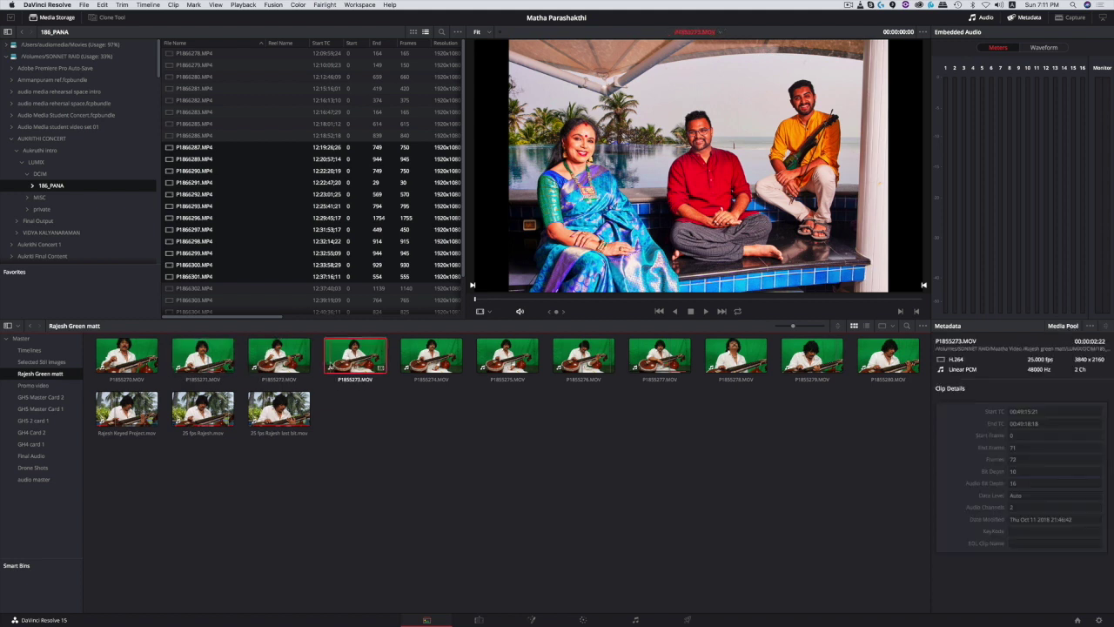
{"action": "left_click", "coordinate": [508, 355]}
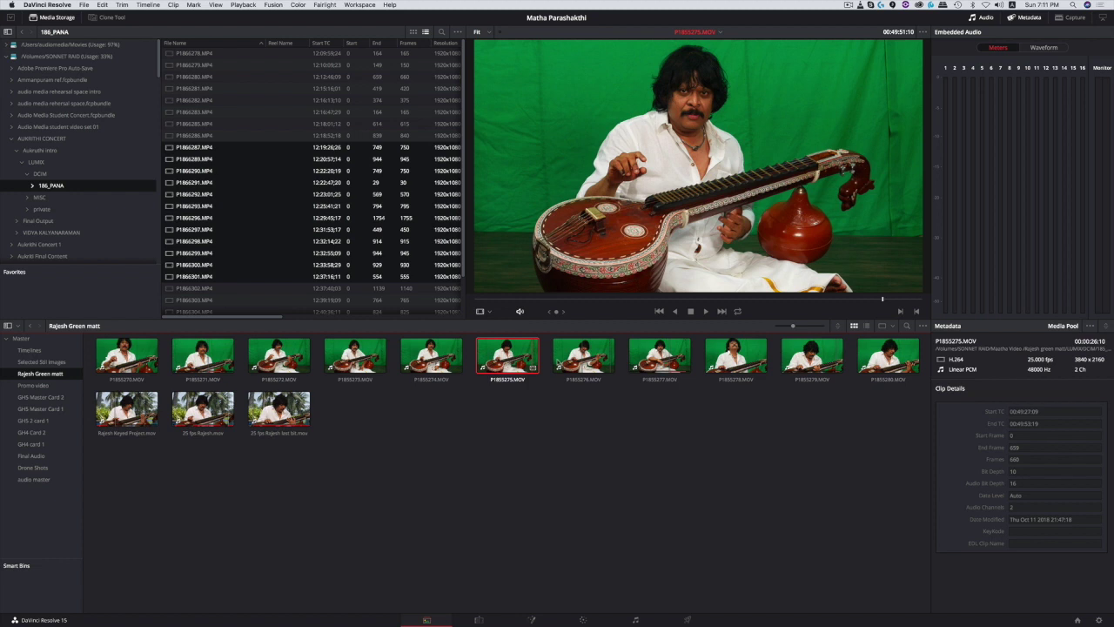
{"action": "left_click", "coordinate": [583, 356]}
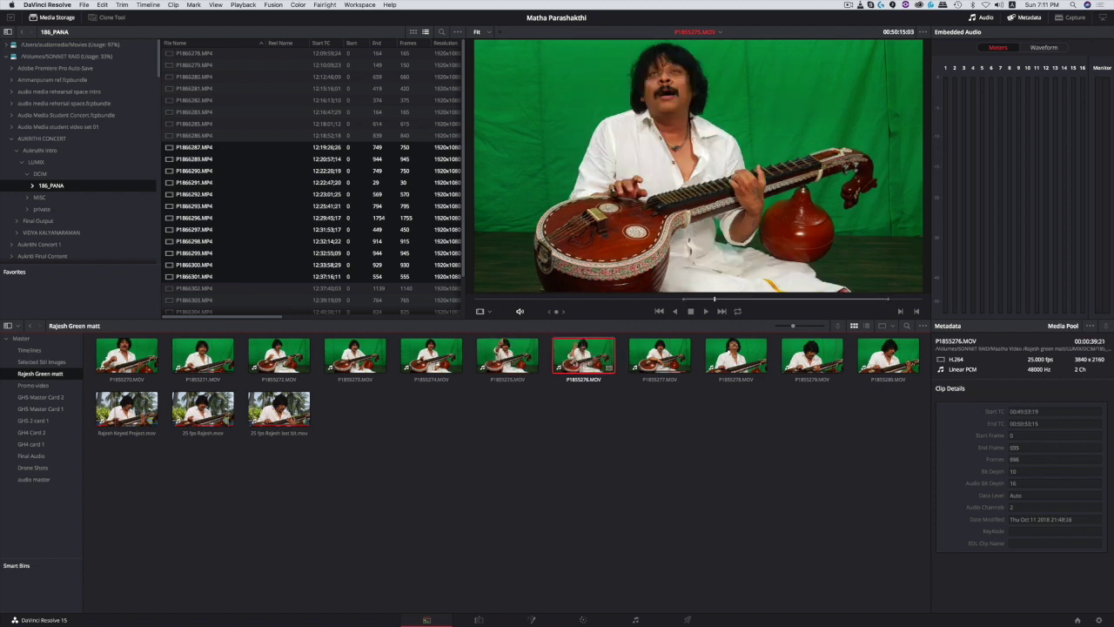
Play and stop the 25 fps Rajesh last bit.mov clip, then go to the Edit page.
{"action": "left_click", "coordinate": [279, 409]}
{"action": "left_click", "coordinate": [704, 311]}
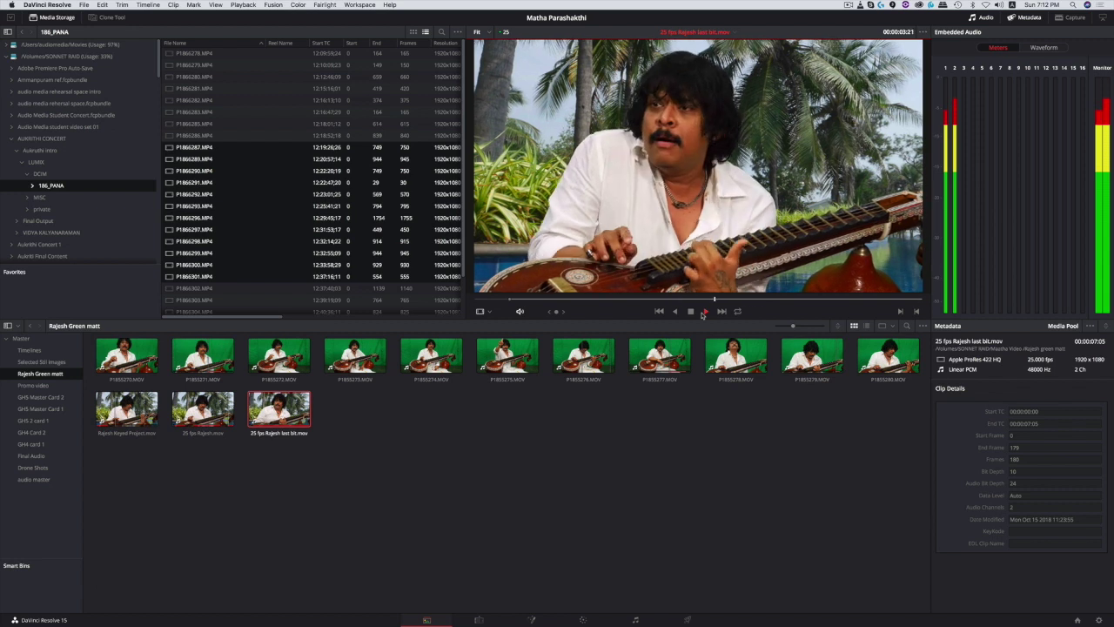
{"action": "left_click", "coordinate": [690, 311]}
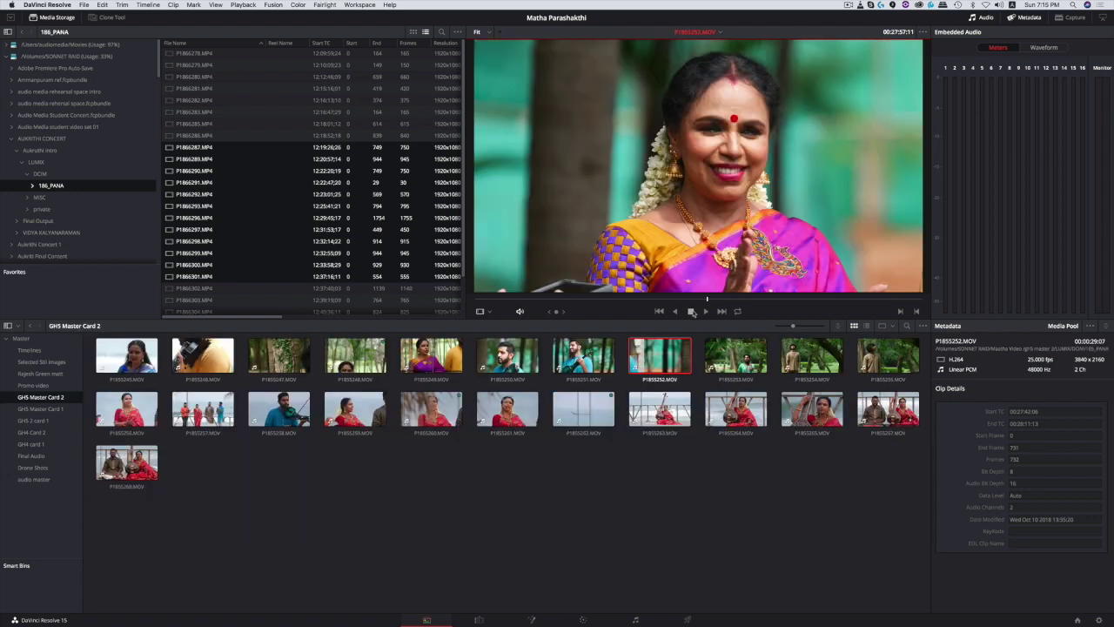
{"action": "left_click", "coordinate": [478, 620]}
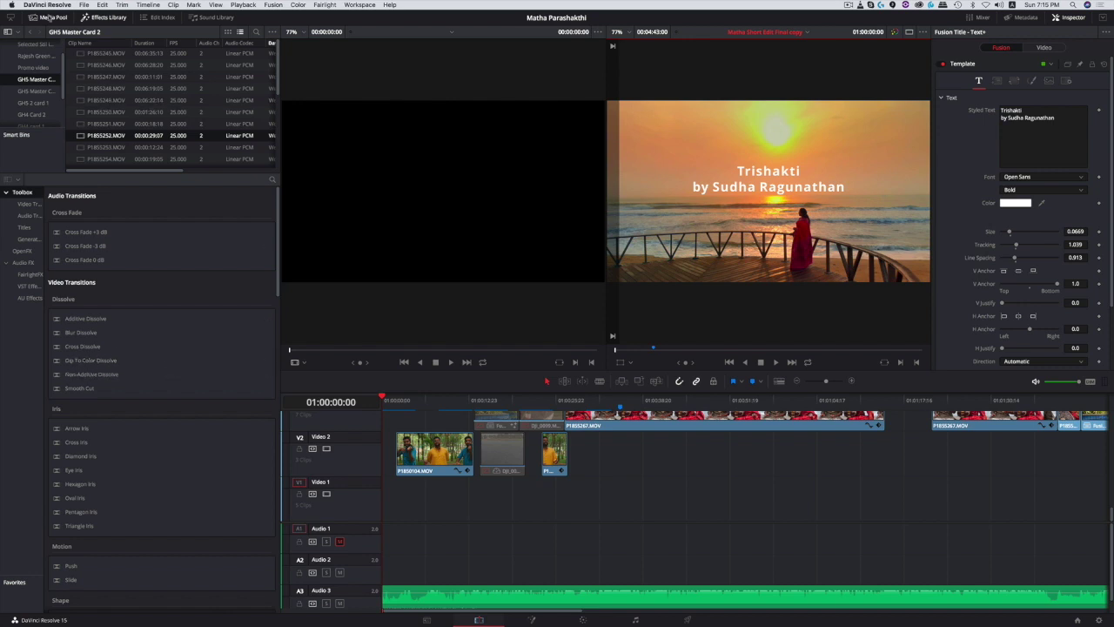
Toggle the media pool and load clip P1855246.MOV into the source viewer.
{"action": "left_click", "coordinate": [50, 16]}
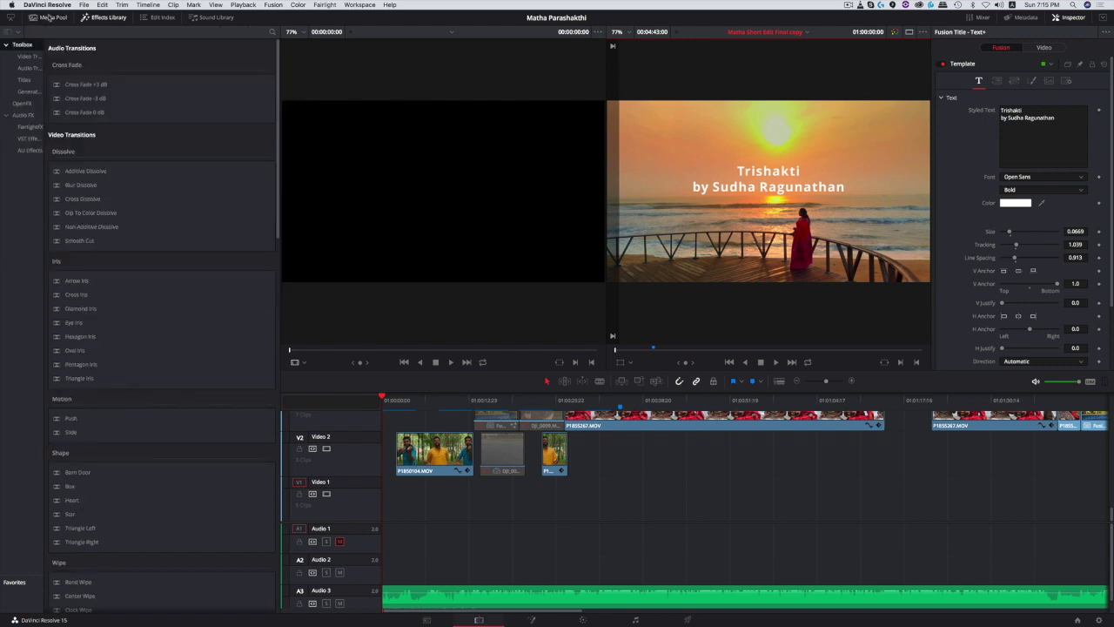
{"action": "left_click", "coordinate": [50, 17]}
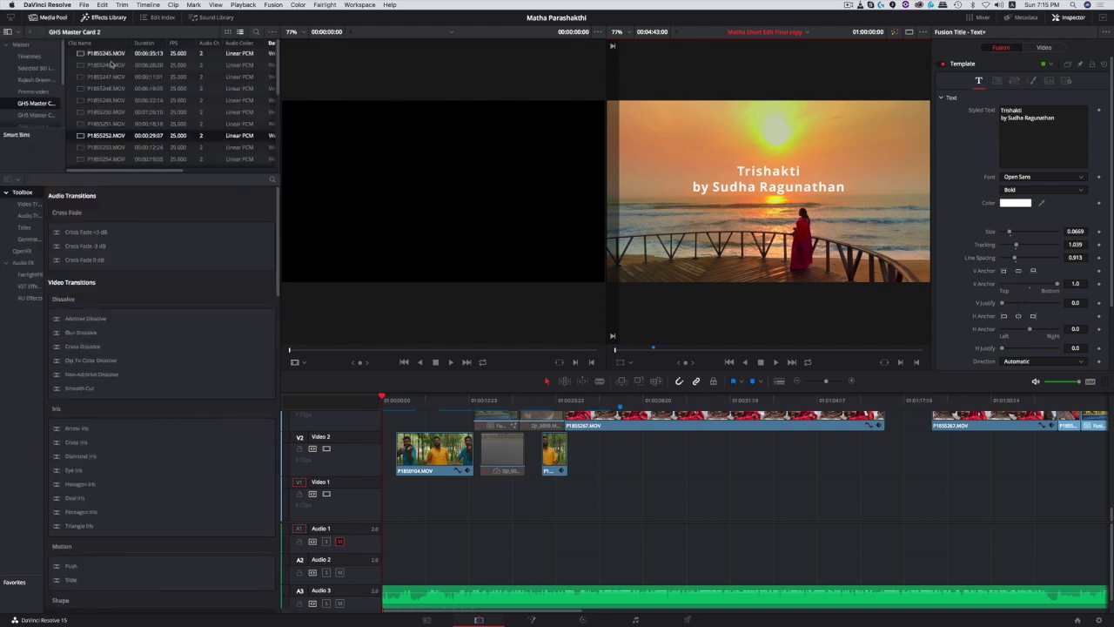
{"action": "left_click", "coordinate": [84, 64]}
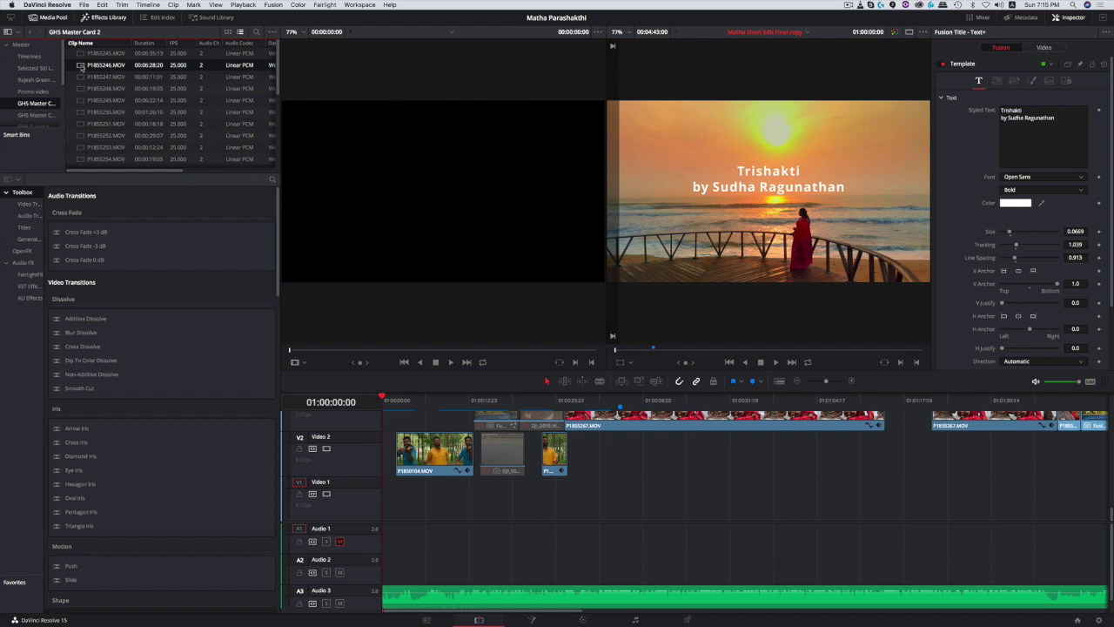
{"action": "left_click_drag", "start_coordinate": [84, 64], "coordinate": [414, 246]}
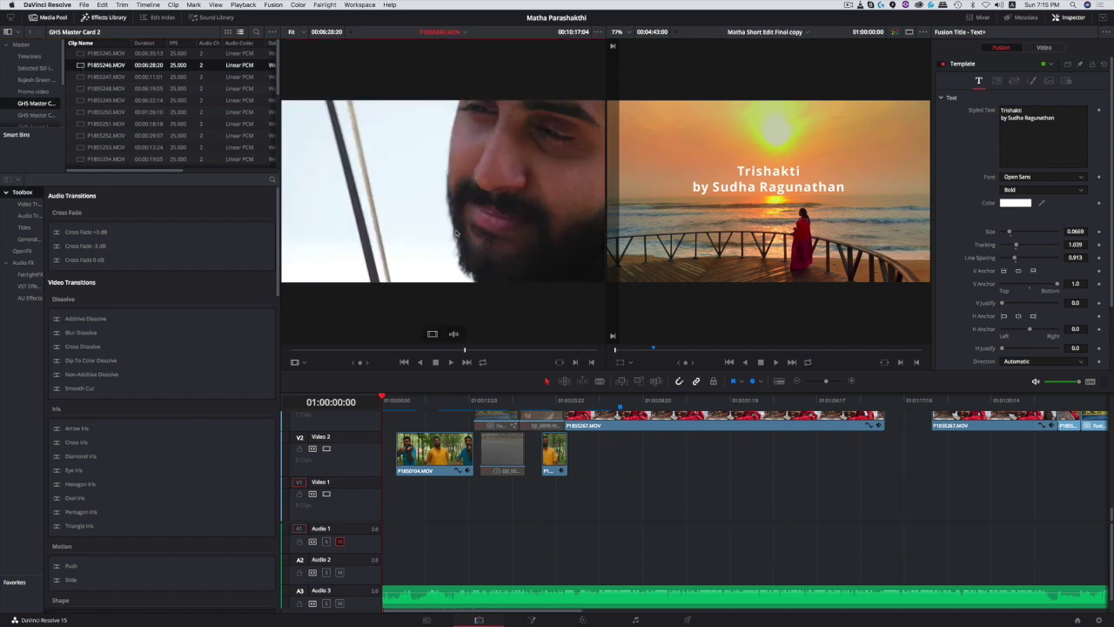
Load P1855248.MOV into the source viewer, then play the timeline from the start.
{"action": "left_click", "coordinate": [80, 88]}
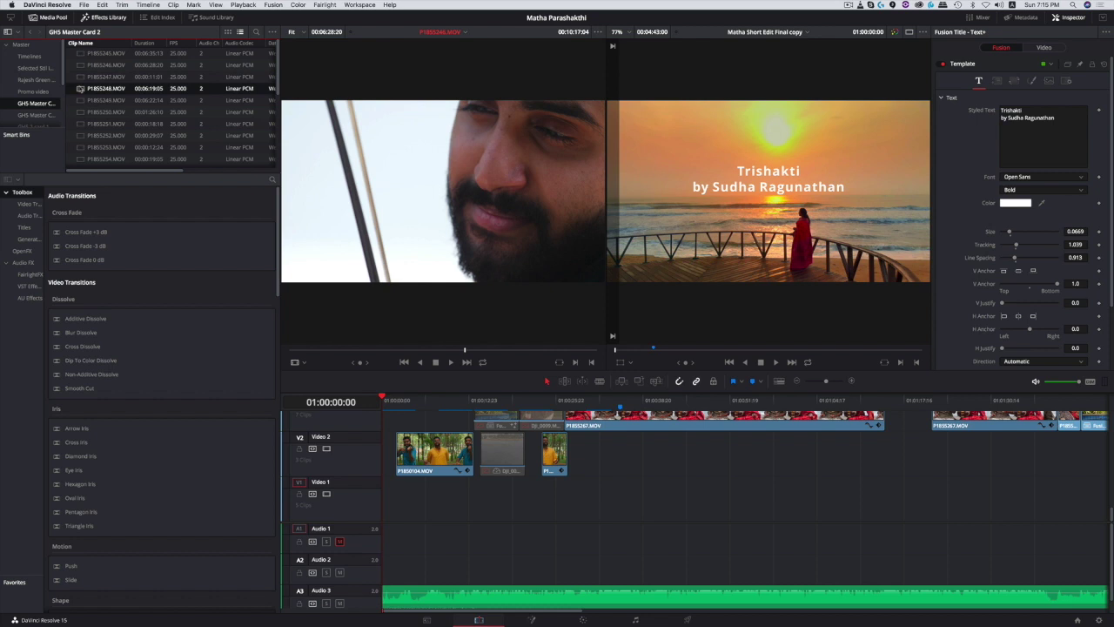
{"action": "double_click", "coordinate": [80, 88]}
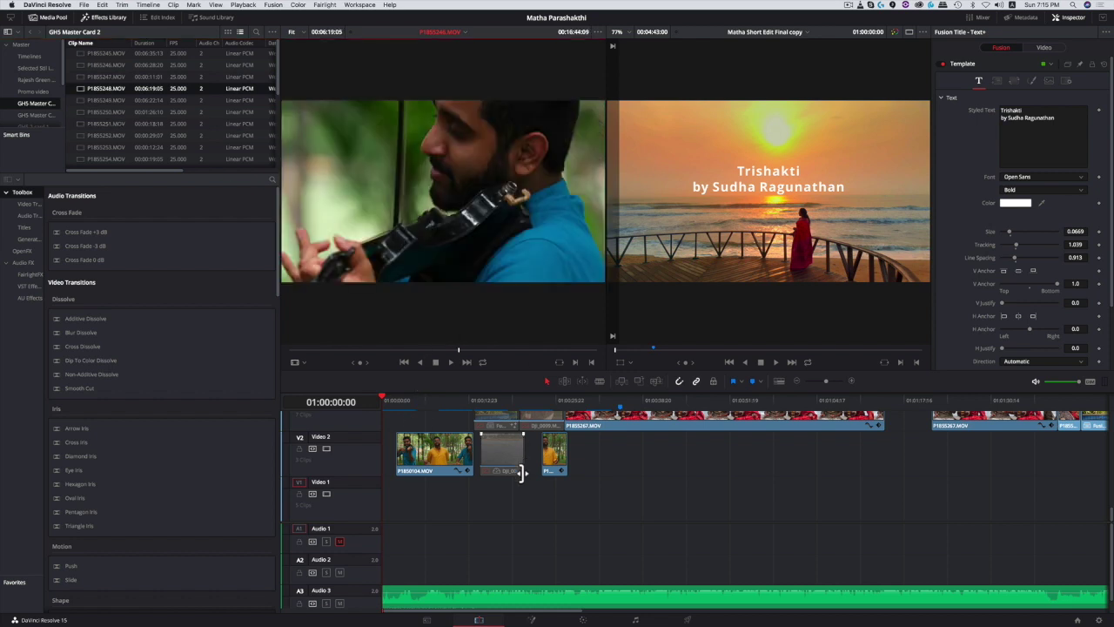
{"action": "left_click", "coordinate": [402, 404]}
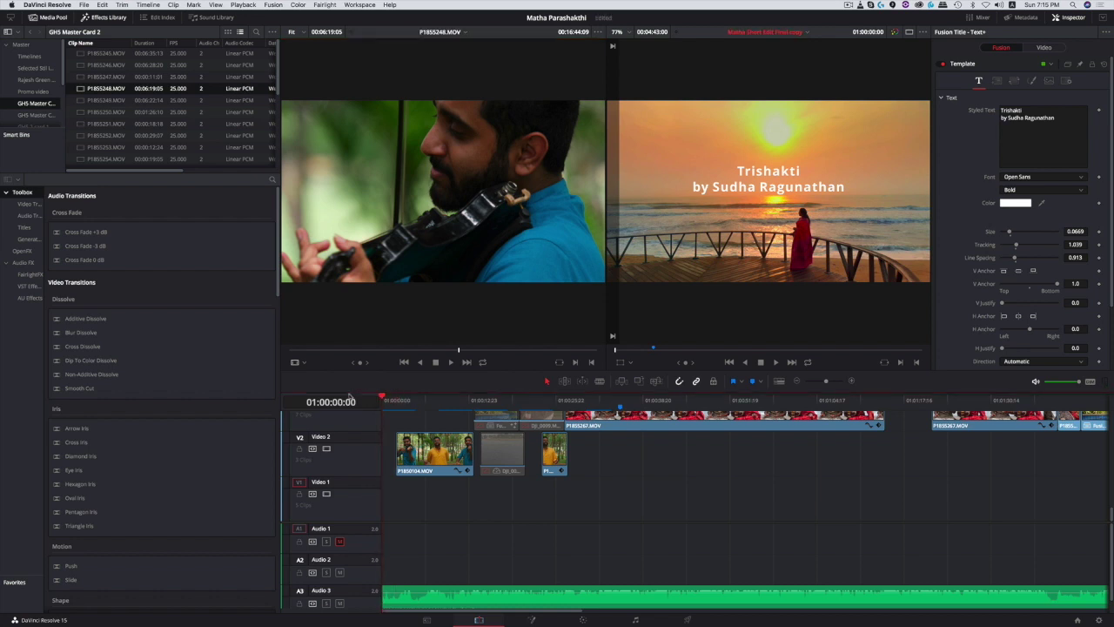
{"action": "key", "text": "space"}
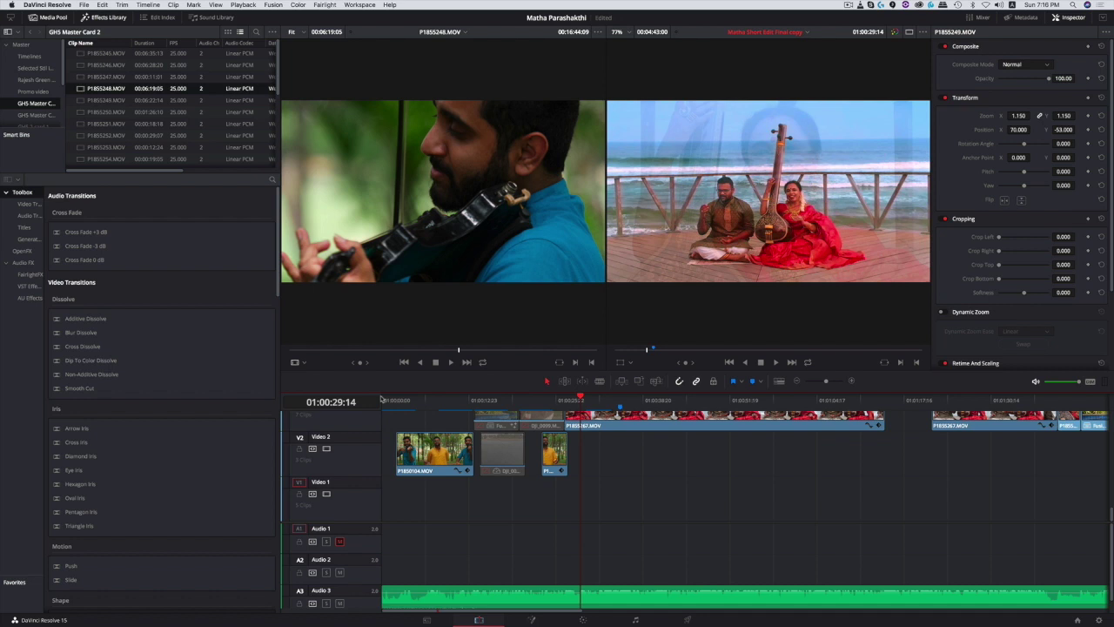
Stop playback, return to the timeline start, and open the V2 Trishakti title clip in Fusion.
{"action": "left_click", "coordinate": [583, 619]}
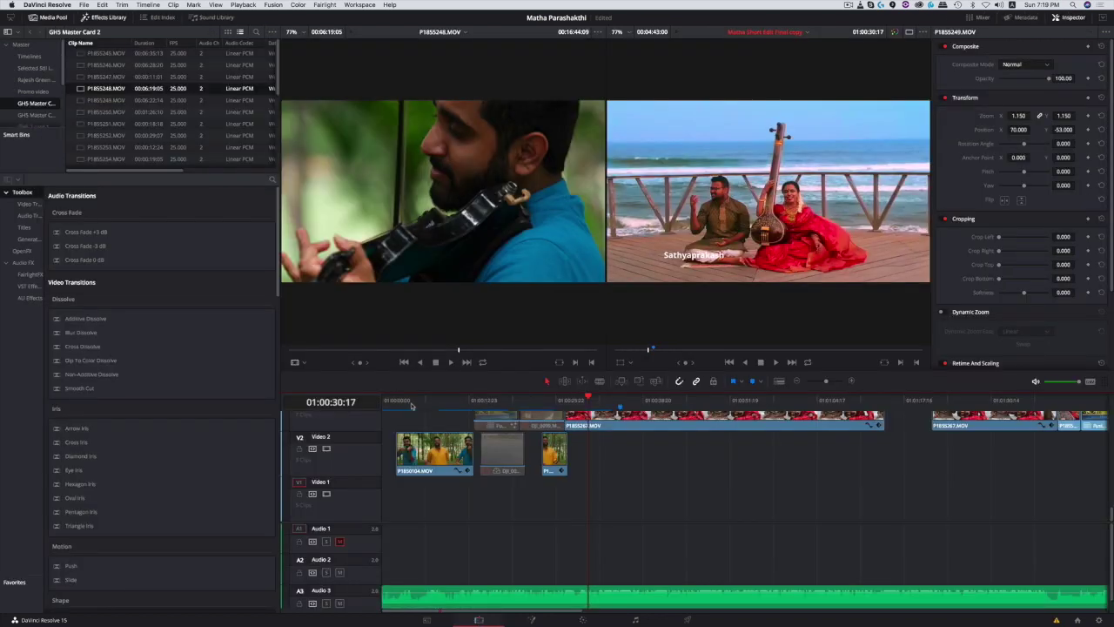
{"action": "left_click", "coordinate": [384, 402]}
{"action": "left_click", "coordinate": [702, 189]}
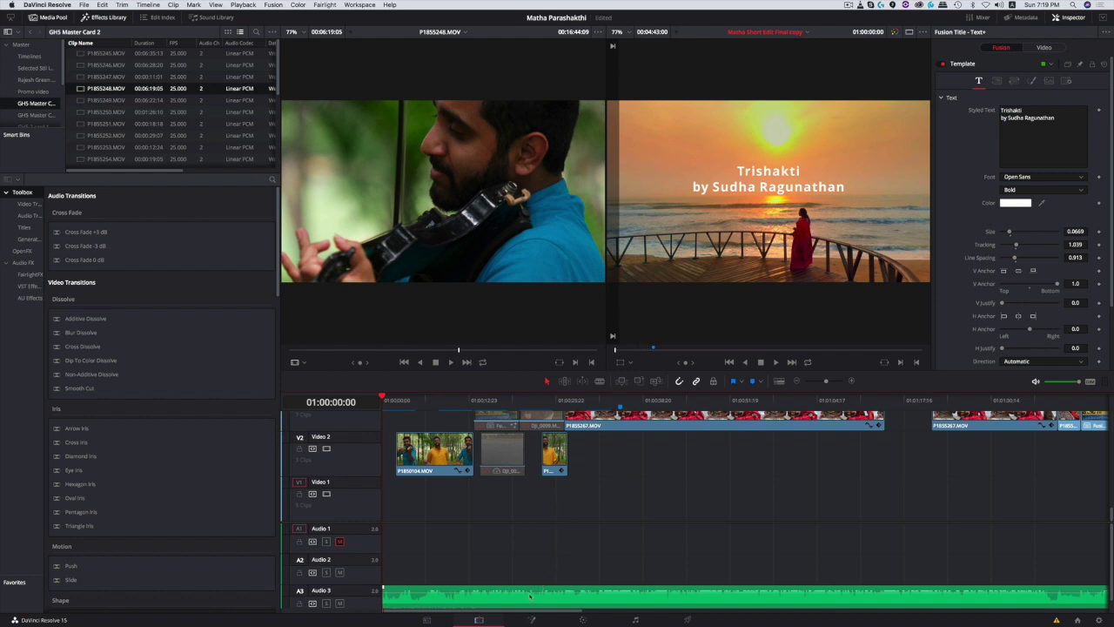
{"action": "left_click", "coordinate": [531, 620]}
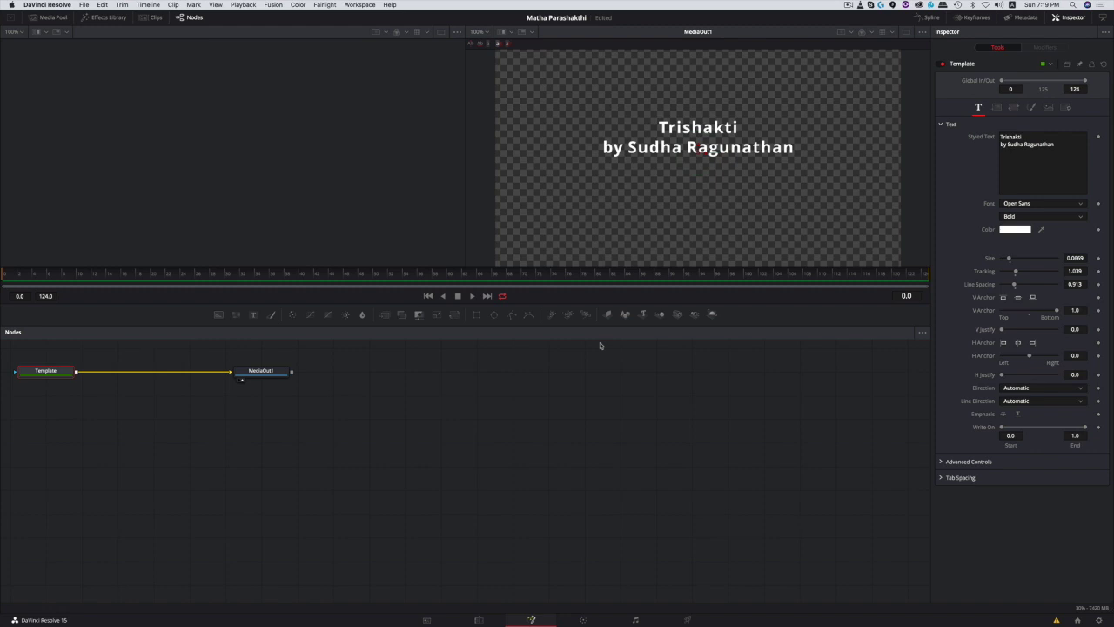
Go back to the Edit page, then switch to the Color page for the title shot.
{"action": "left_click", "coordinate": [478, 619]}
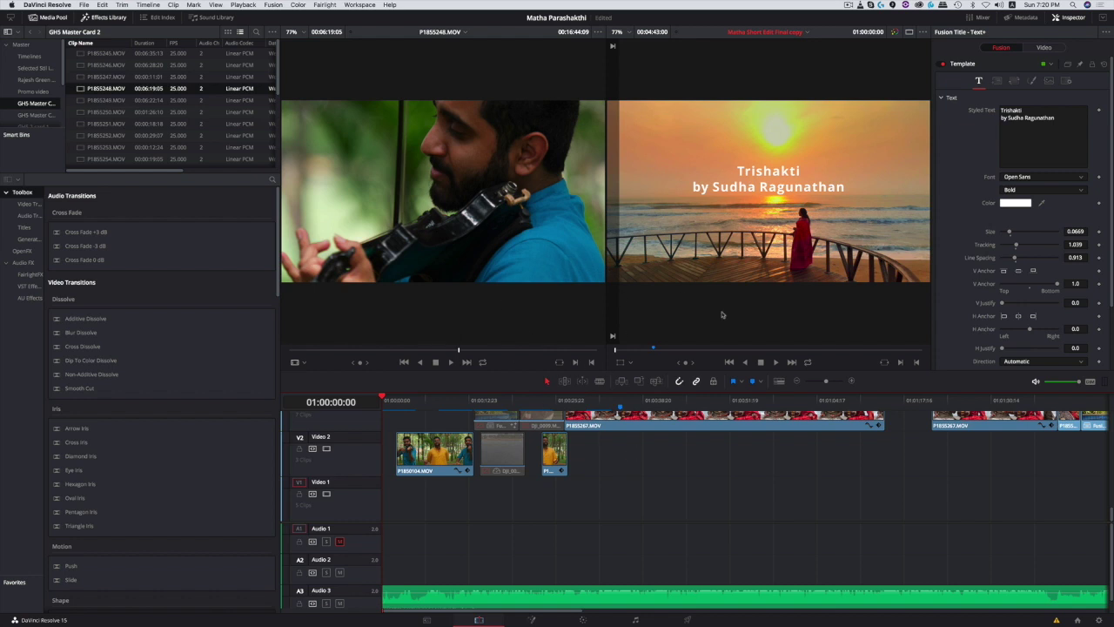
{"action": "left_click", "coordinate": [584, 620]}
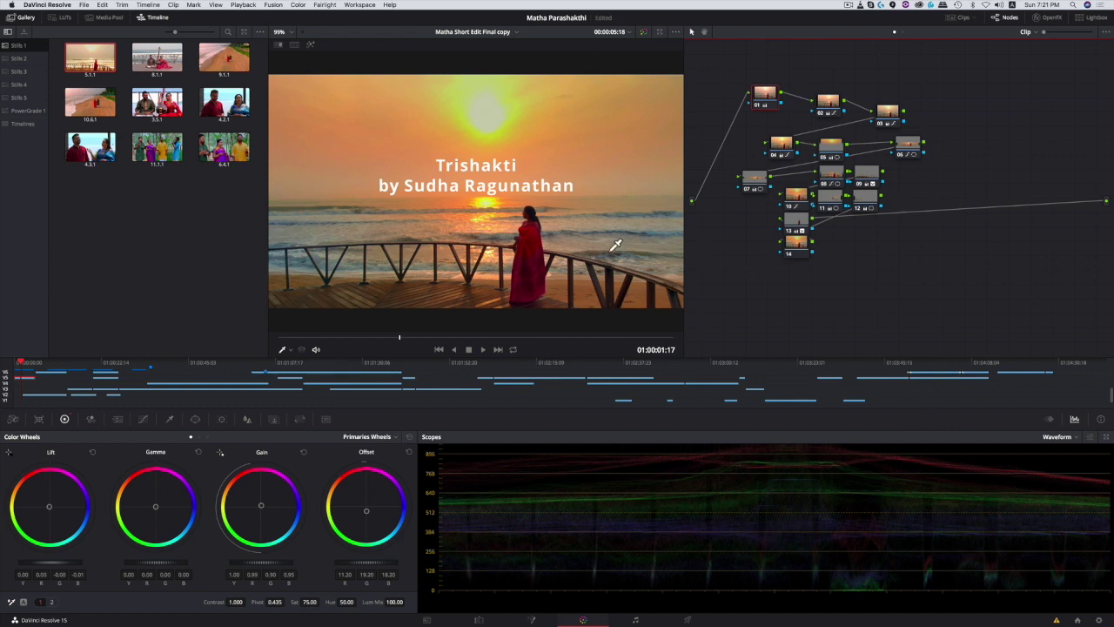
Reset all node grades to compare, undo the reset, then switch to the Fairlight page.
{"action": "left_click_drag", "start_coordinate": [716, 54], "coordinate": [901, 271]}
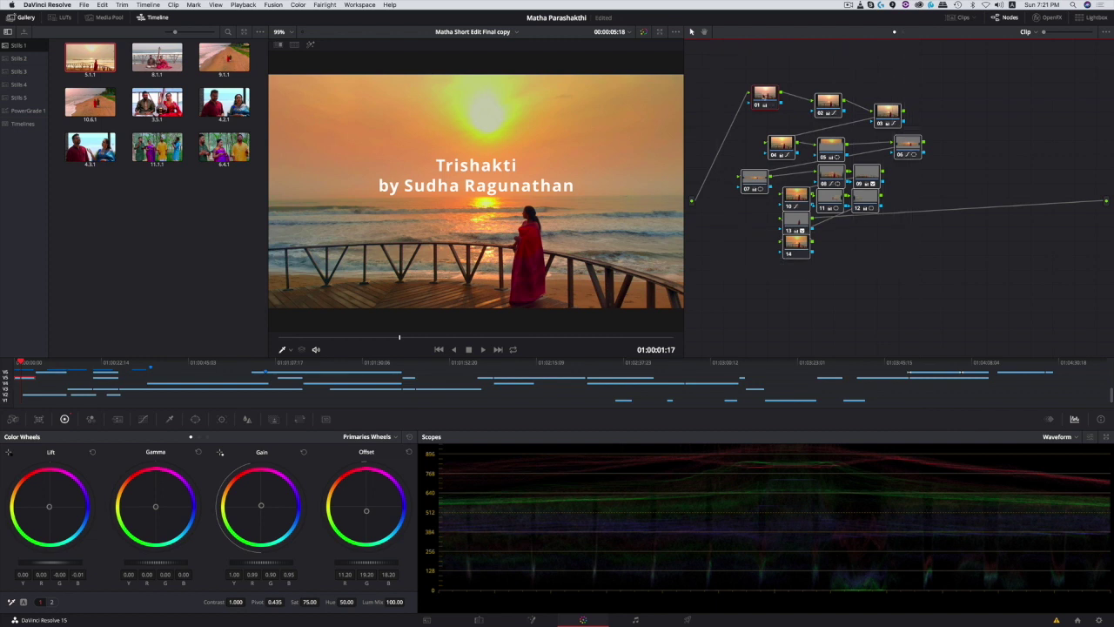
{"action": "right_click", "coordinate": [766, 95]}
{"action": "left_click", "coordinate": [796, 101]}
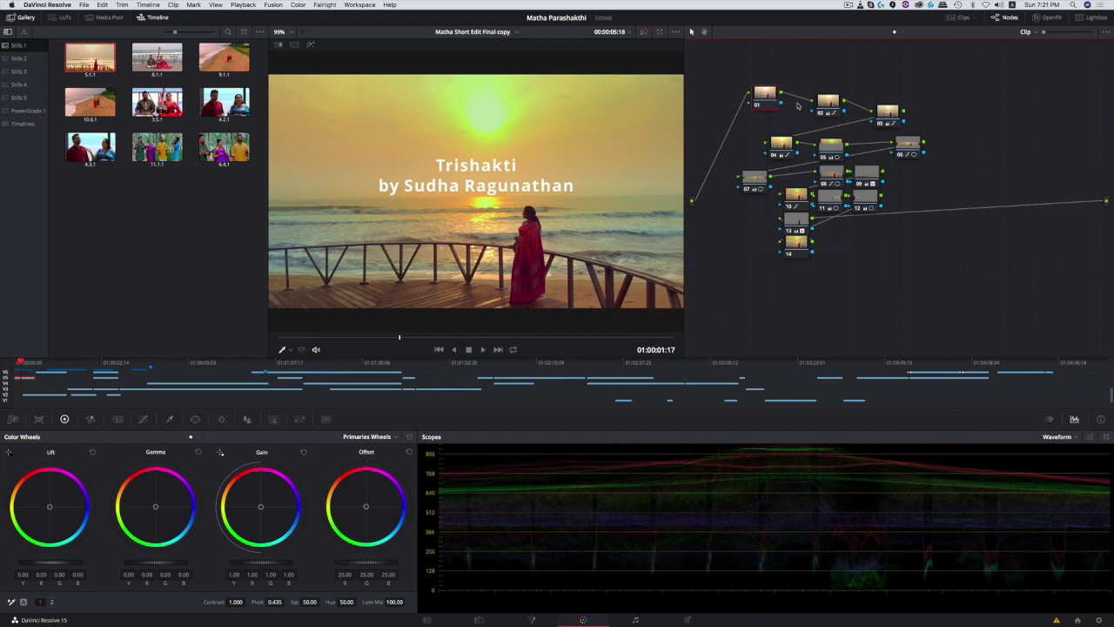
{"action": "key", "text": "ctrl+z"}
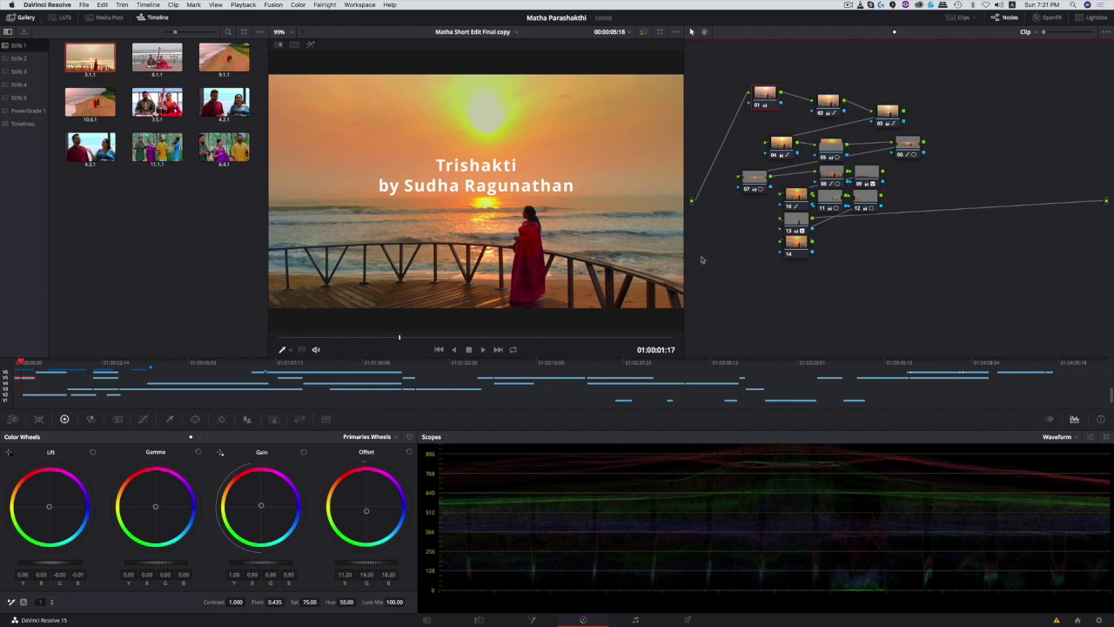
{"action": "left_click", "coordinate": [638, 619]}
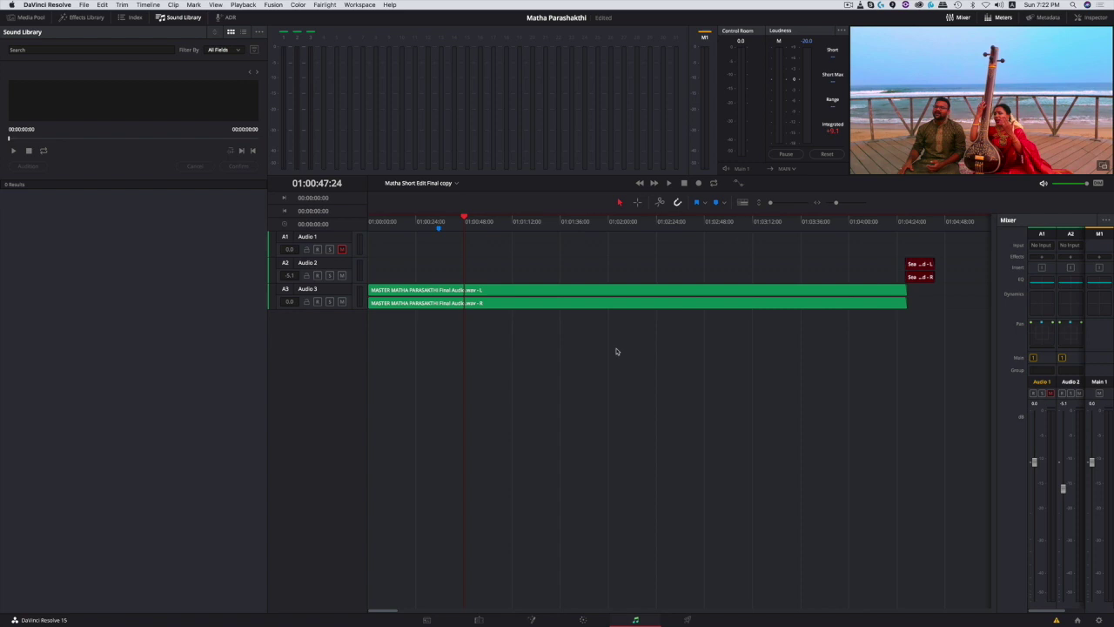
Switch to the Deliver page to see the render settings and queue.
{"action": "left_click", "coordinate": [687, 619]}
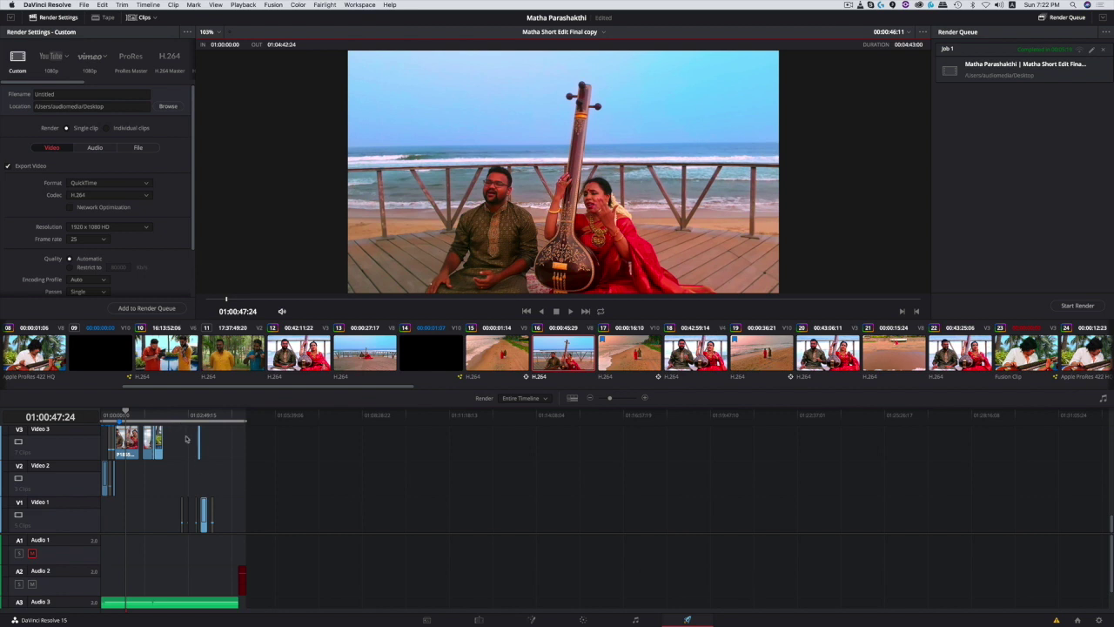
Rewind the playhead to the timeline start and keep the YouTube 1080p video resolution at 1920 x 1080 HD.
{"action": "left_click_drag", "start_coordinate": [151, 411], "coordinate": [75, 408]}
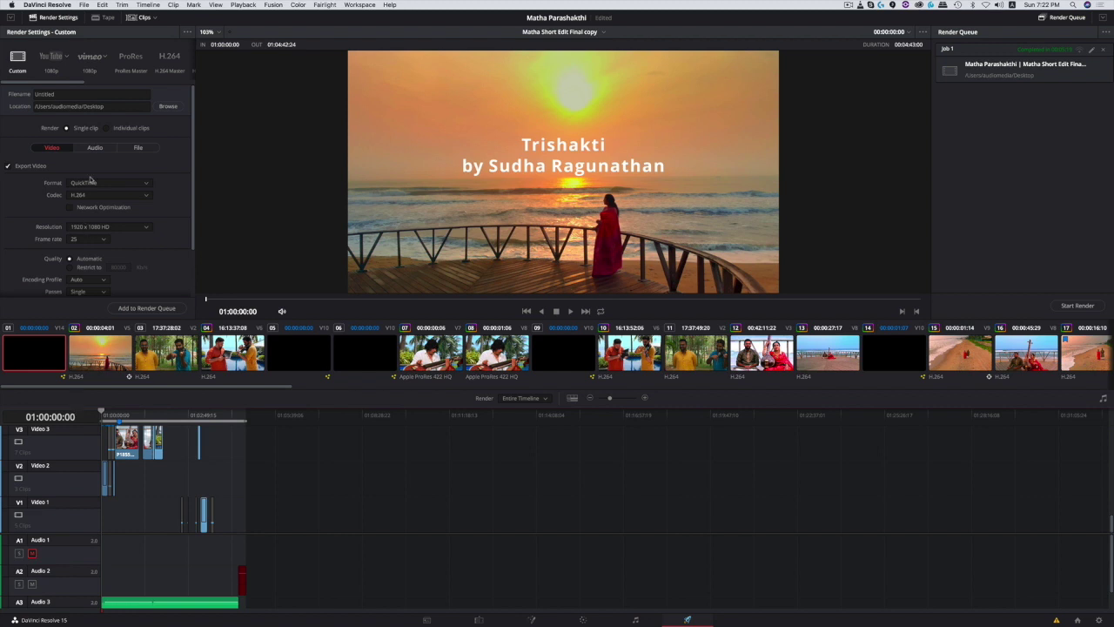
{"action": "scroll", "coordinate": [149, 132], "scroll_direction": "down", "scroll_amount": 3}
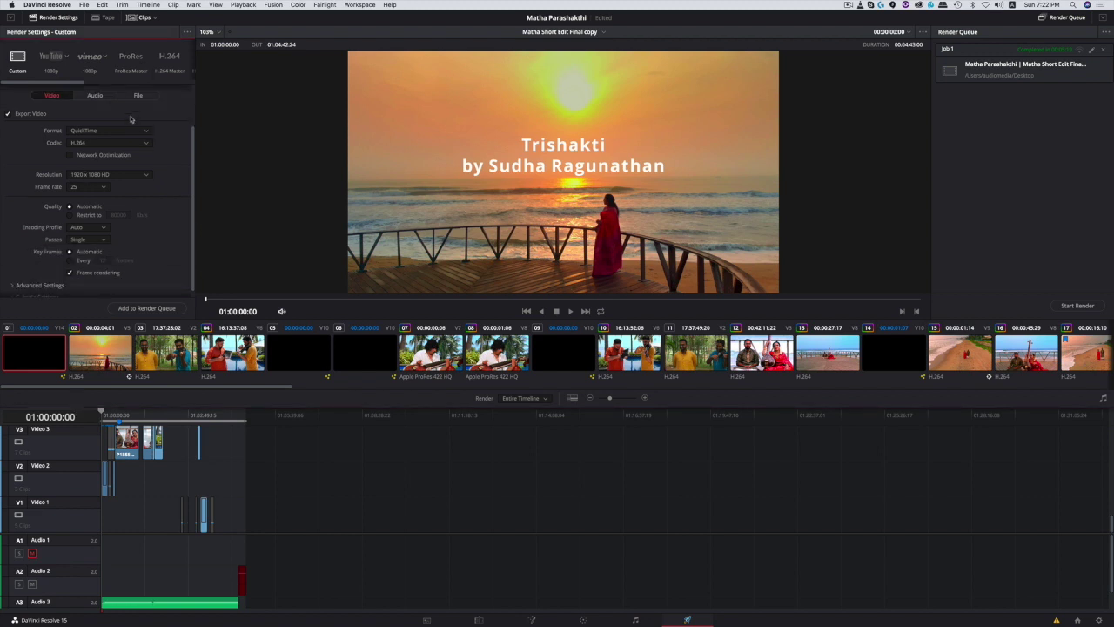
{"action": "scroll", "coordinate": [122, 117], "scroll_direction": "up", "scroll_amount": 3}
{"action": "left_click", "coordinate": [53, 148]}
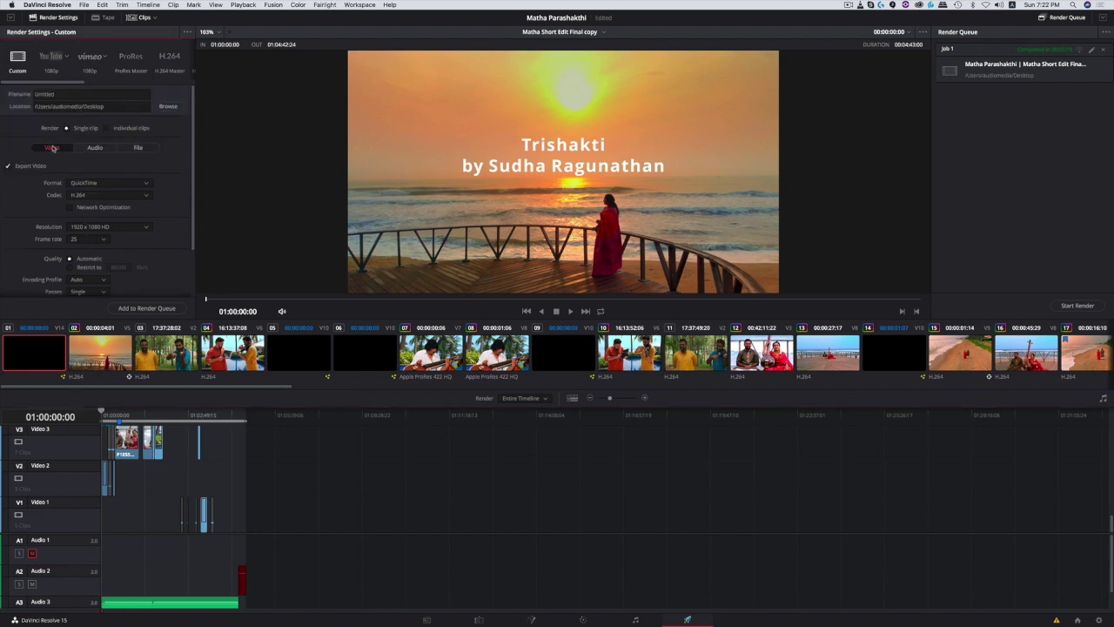
{"action": "scroll", "coordinate": [177, 189], "scroll_direction": "down", "scroll_amount": 1}
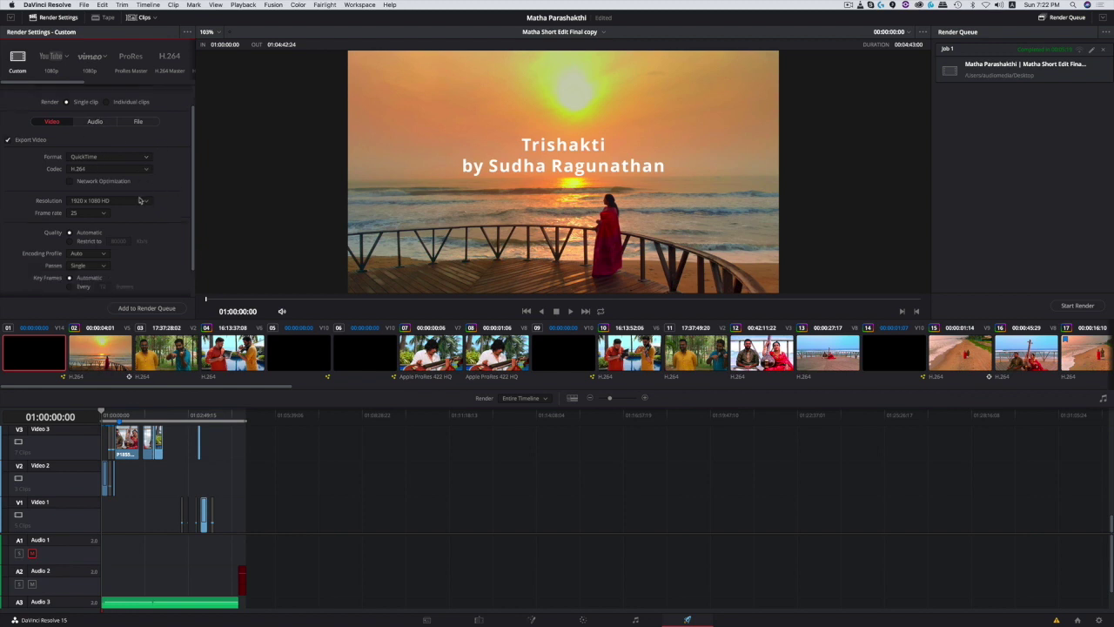
{"action": "left_click", "coordinate": [145, 200]}
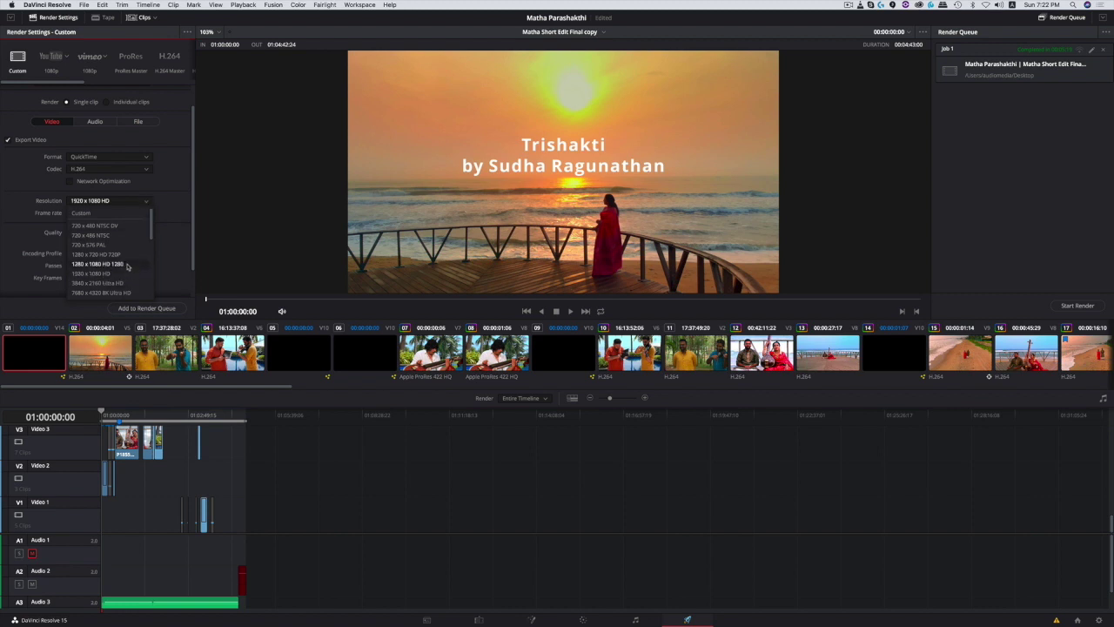
{"action": "left_click", "coordinate": [159, 174]}
{"action": "scroll", "coordinate": [161, 186], "scroll_direction": "down", "scroll_amount": 2}
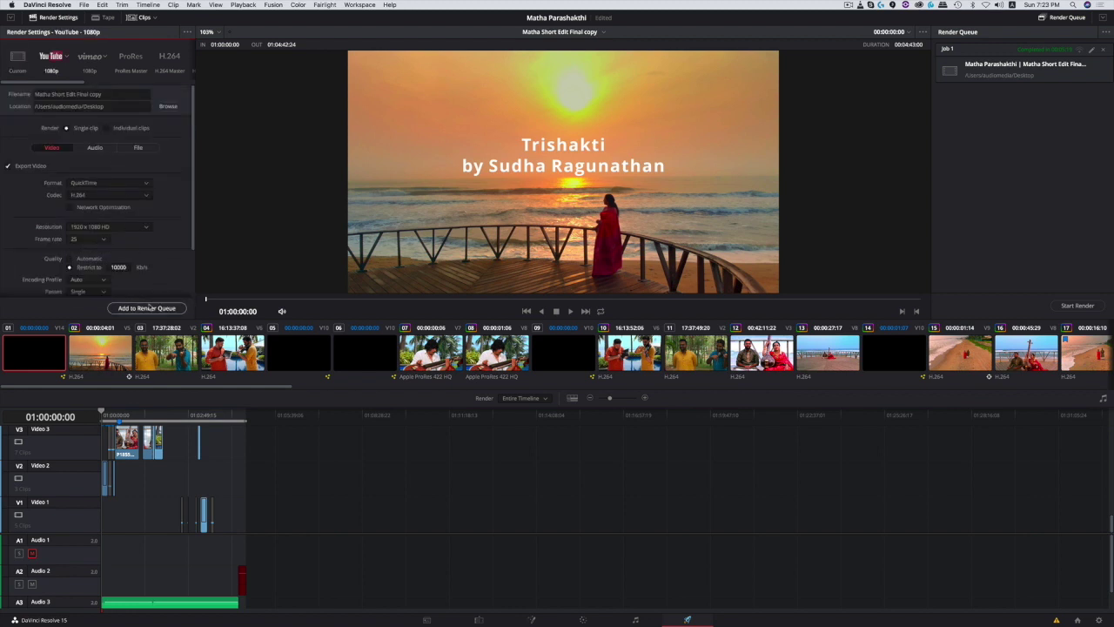
Add the Matha Short Edit Final copy render as Job 2, then return to the Media page.
{"action": "left_click", "coordinate": [150, 309]}
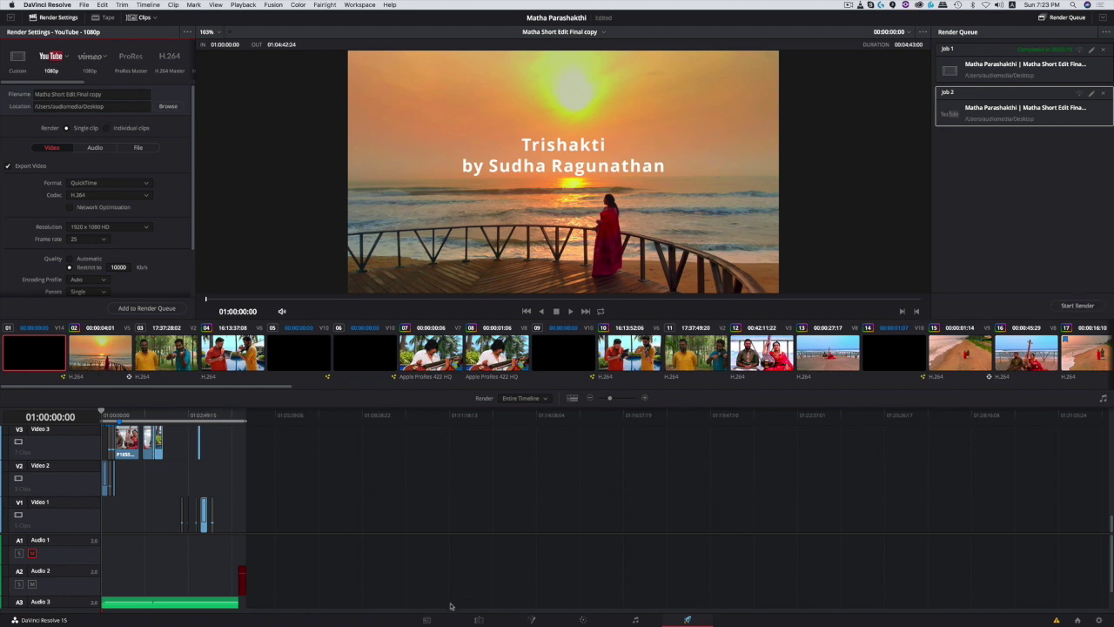
{"action": "left_click", "coordinate": [428, 619]}
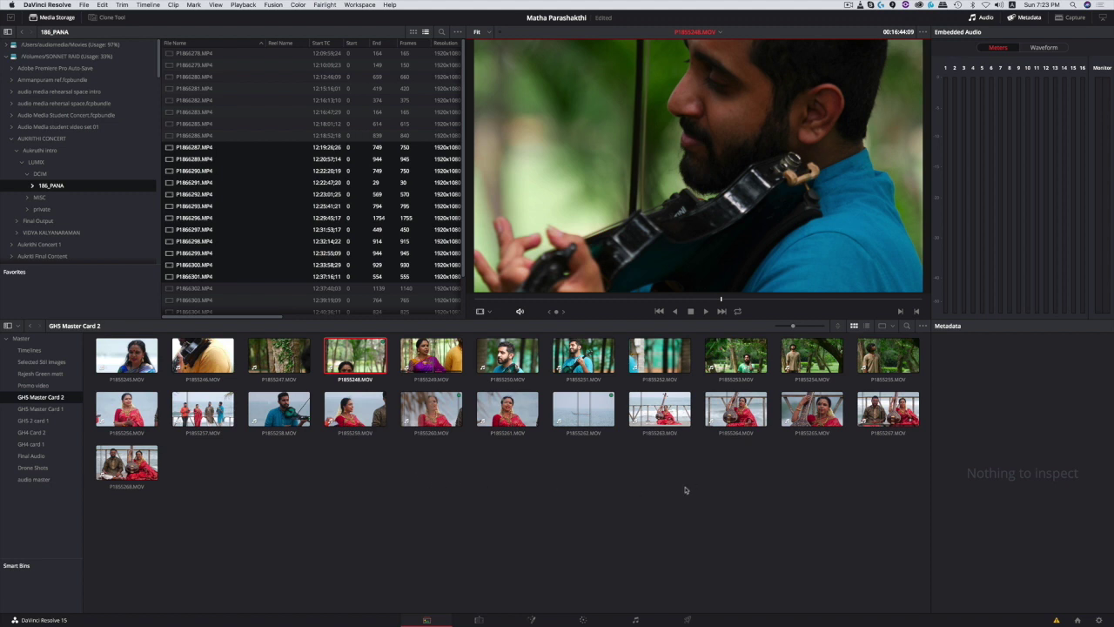
On the Edit page, park the playhead on the beach walk shot at 01:01:05:04.
{"action": "left_click", "coordinate": [484, 620]}
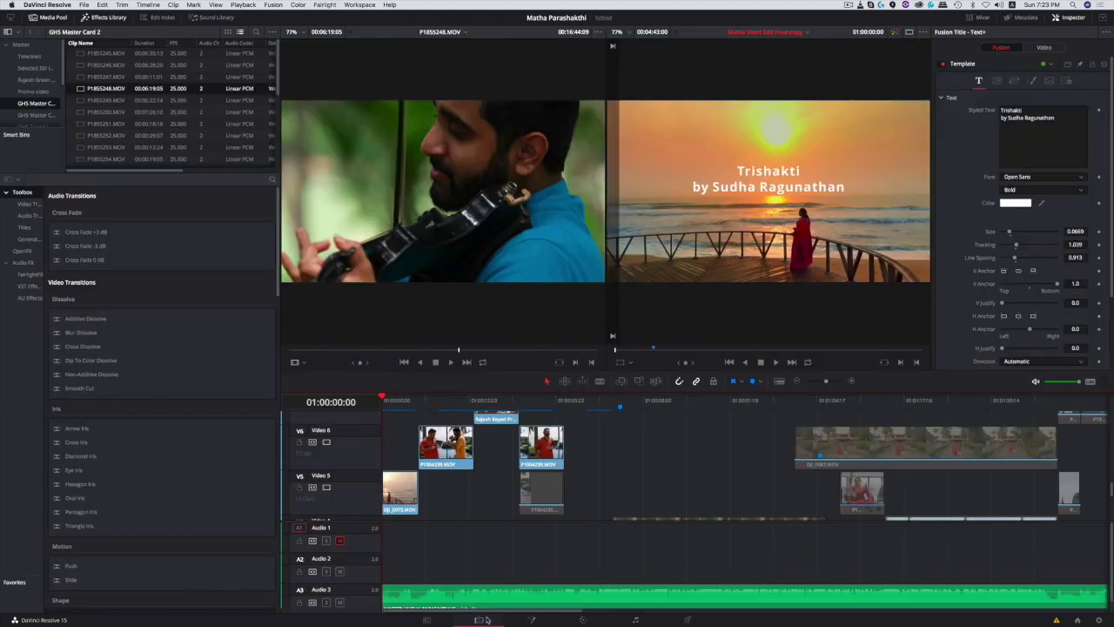
{"action": "left_click", "coordinate": [550, 400]}
{"action": "left_click", "coordinate": [814, 401]}
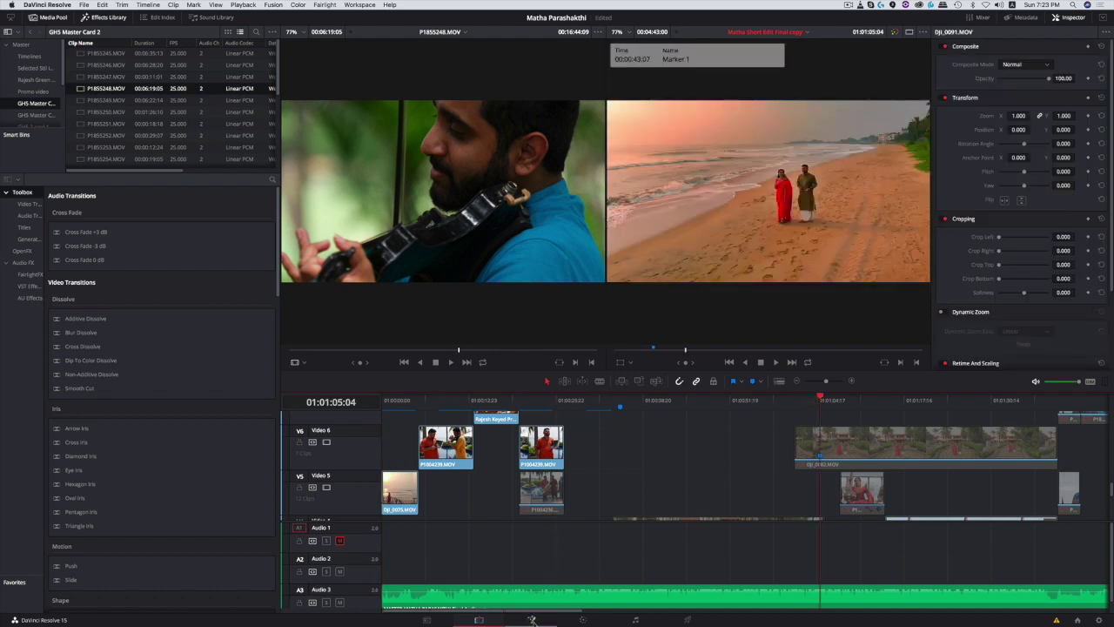
Pass through the Color and Fairlight pages and return to Deliver.
{"action": "left_click", "coordinate": [581, 621]}
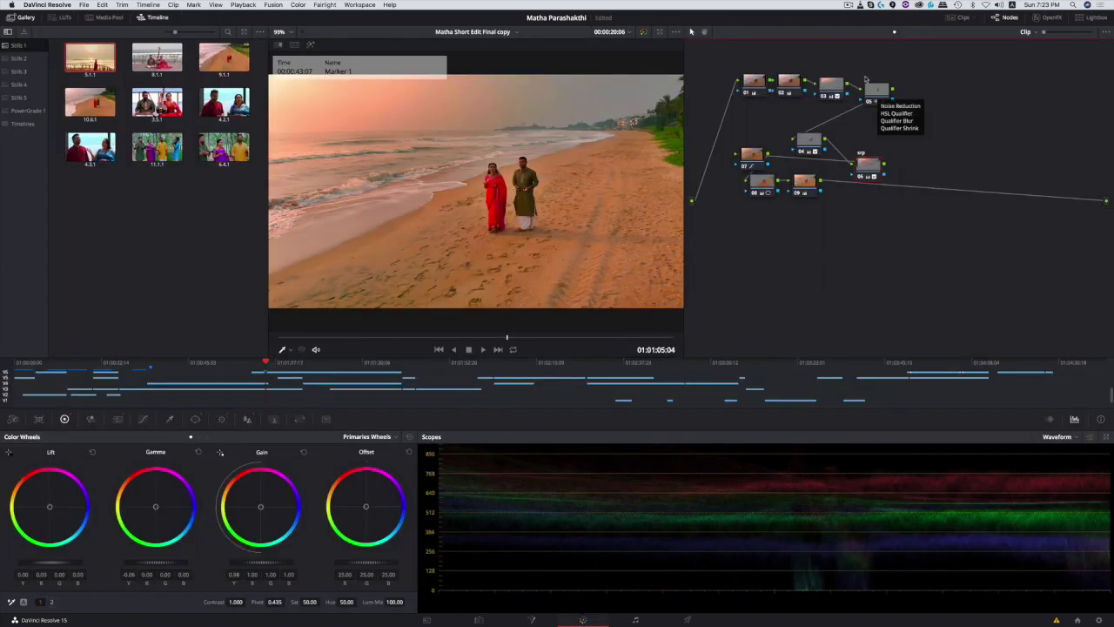
{"action": "left_click", "coordinate": [636, 621]}
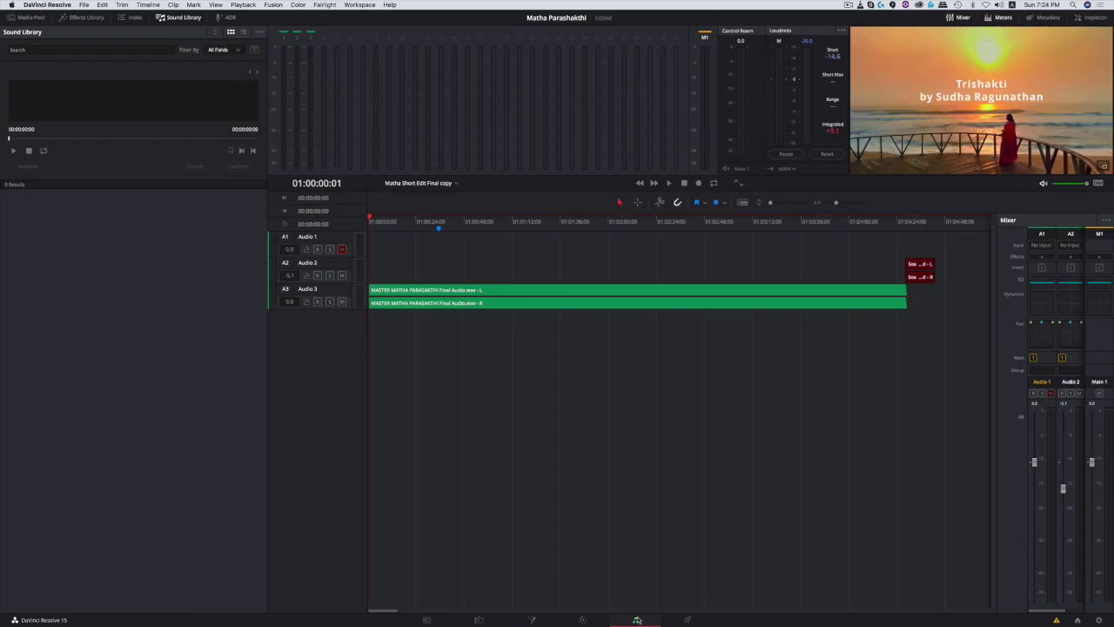
{"action": "left_click", "coordinate": [686, 619]}
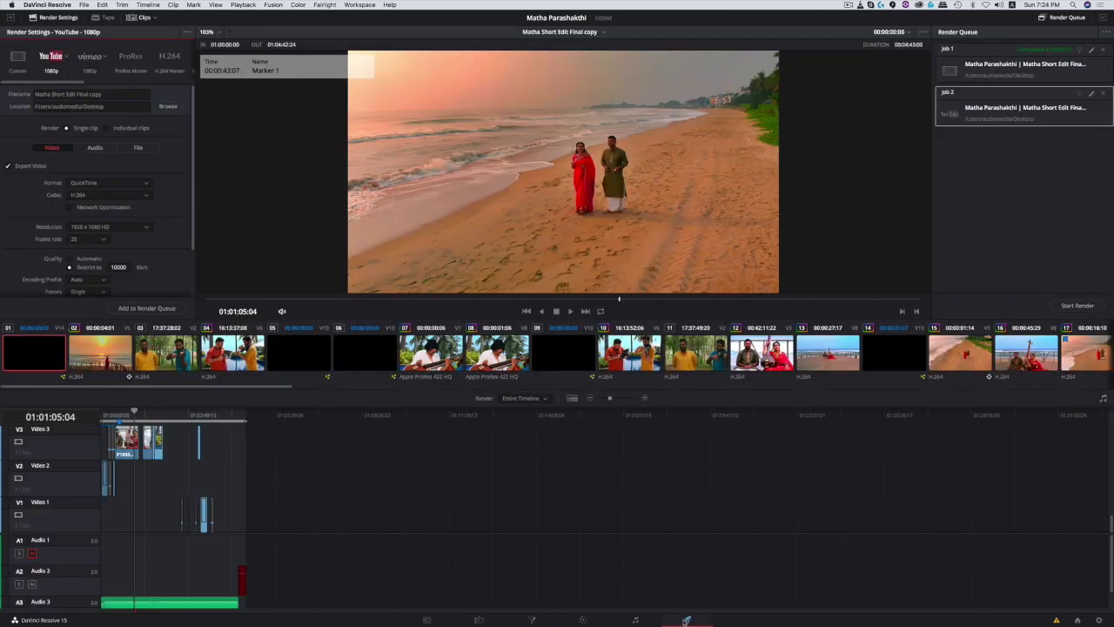